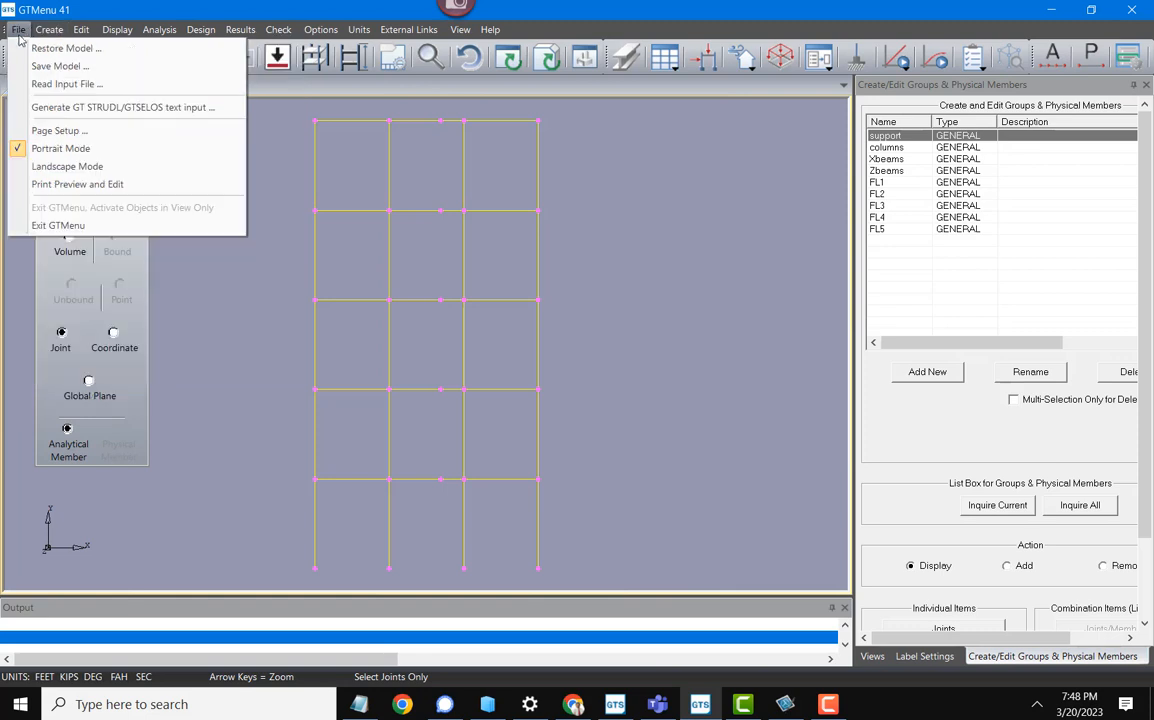
Exit GTMenu keeping the changes, and open the joint constraints creation dialog in the GT STRUDL output window.
{"action": "left_click", "coordinate": [43, 226]}
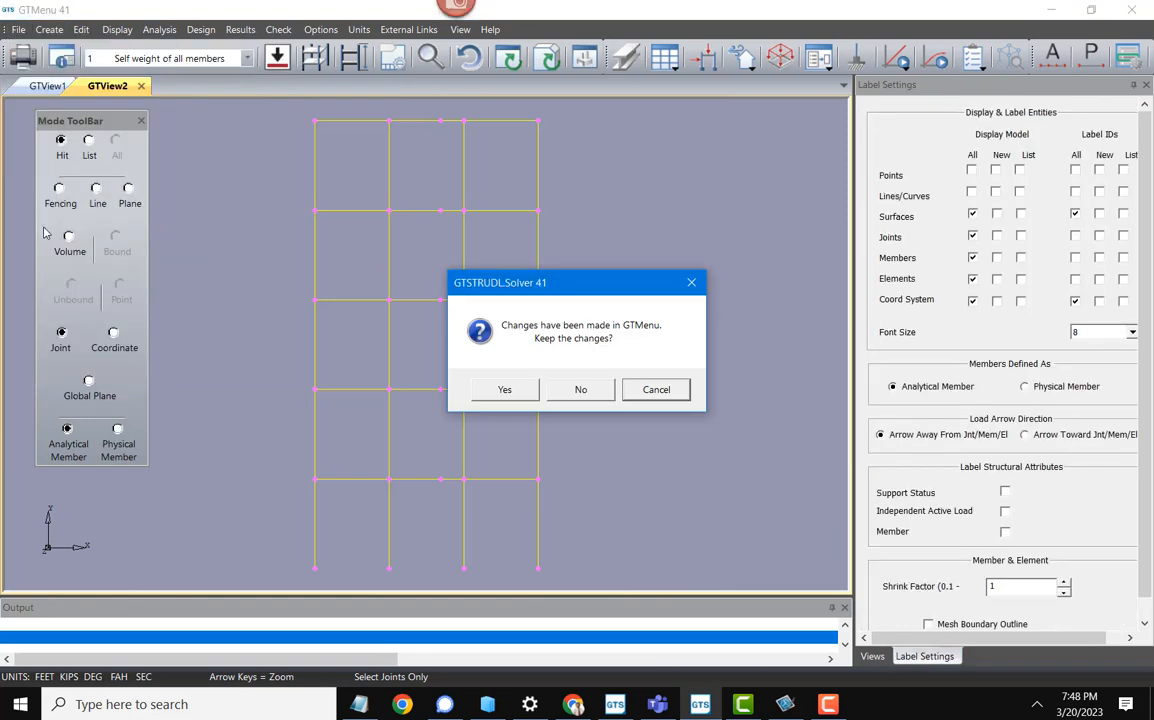
{"action": "left_click", "coordinate": [503, 392]}
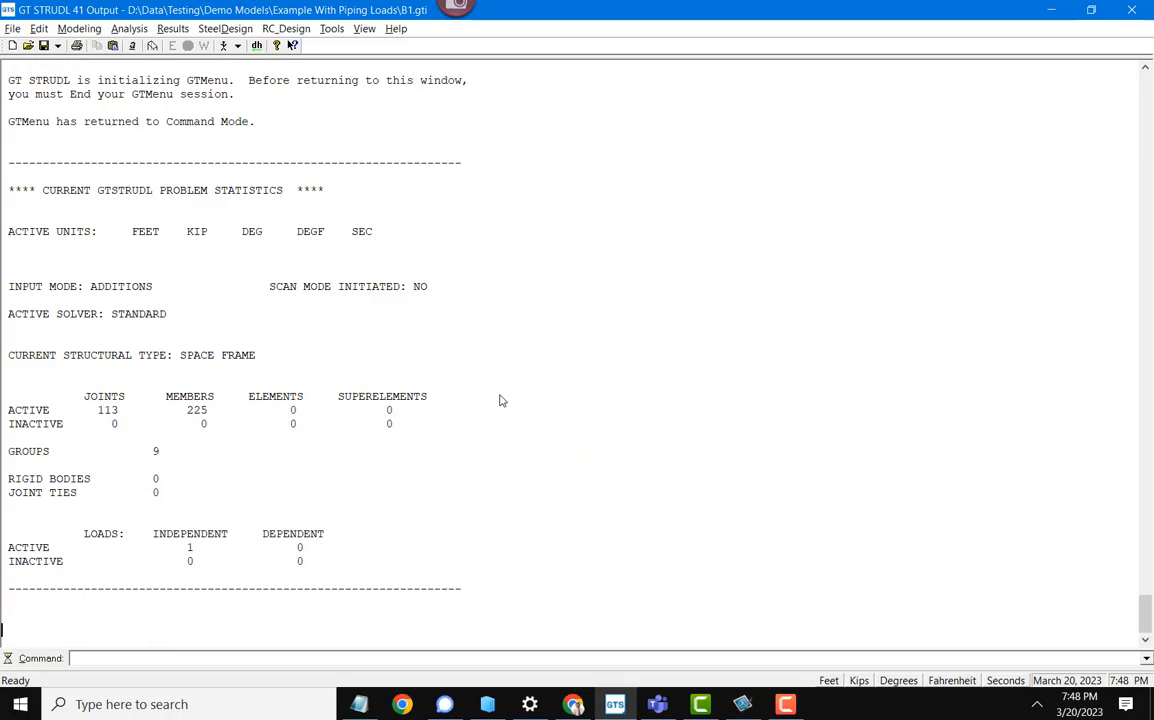
{"action": "left_click", "coordinate": [82, 29]}
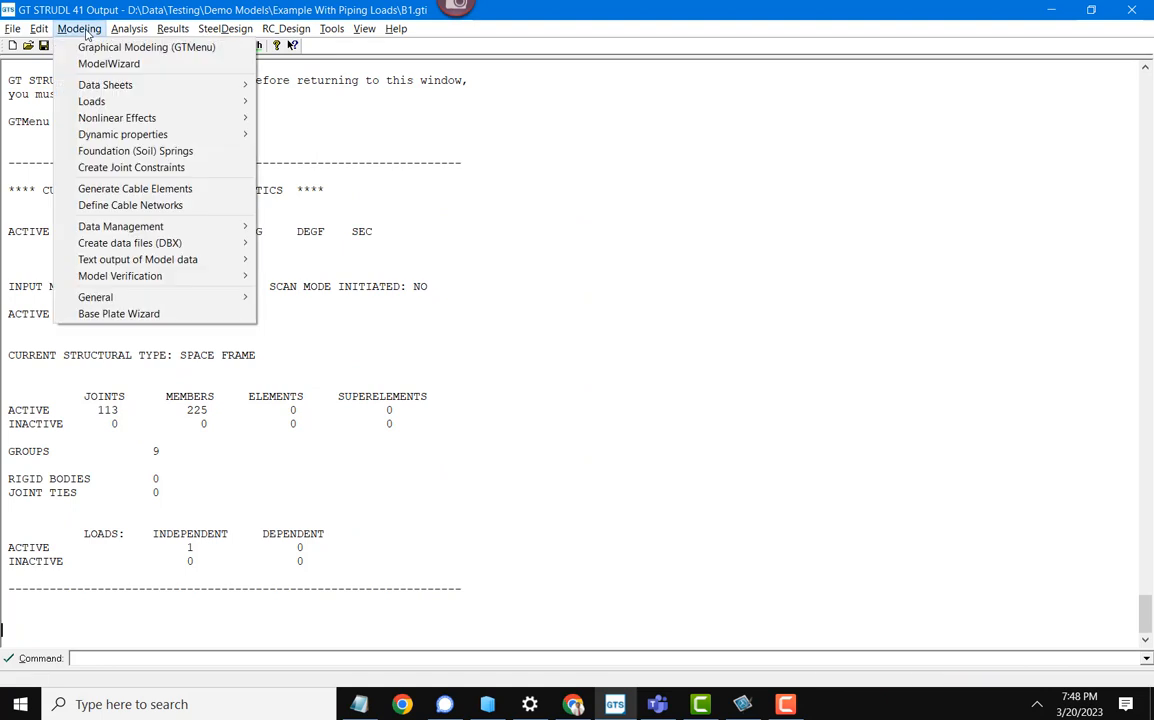
{"action": "left_click", "coordinate": [160, 168]}
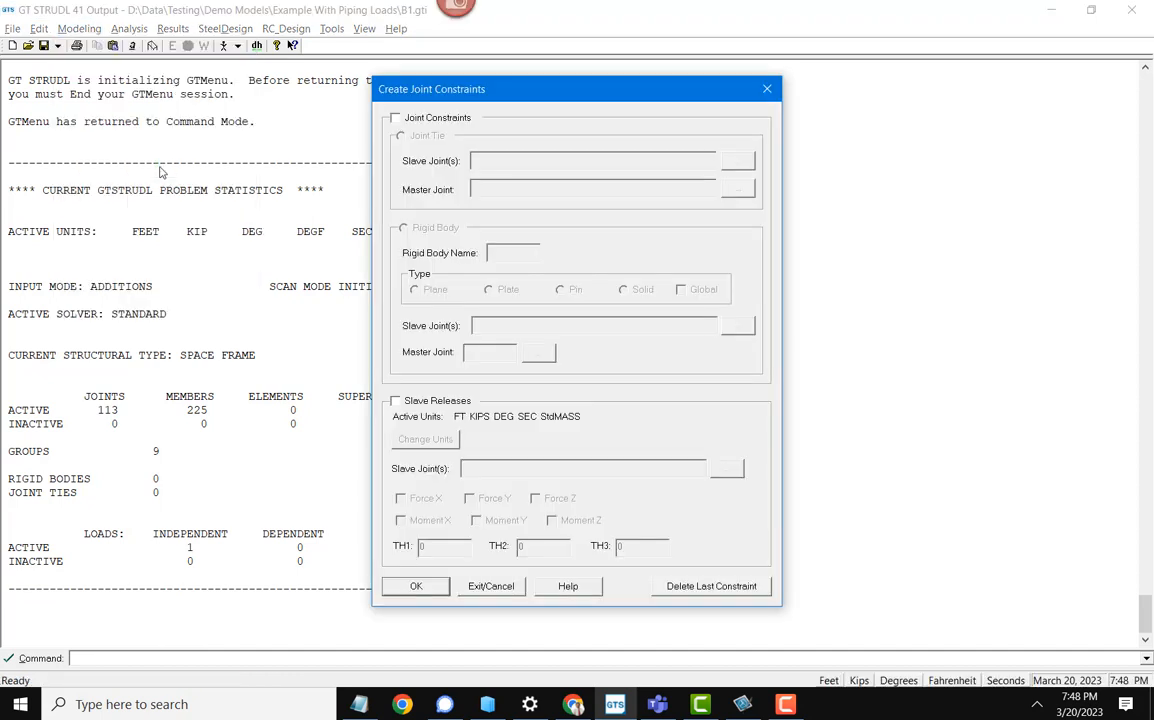
Enable joint constraints and set them to a rigid body of type Solid.
{"action": "left_click", "coordinate": [440, 118]}
{"action": "left_click", "coordinate": [404, 227]}
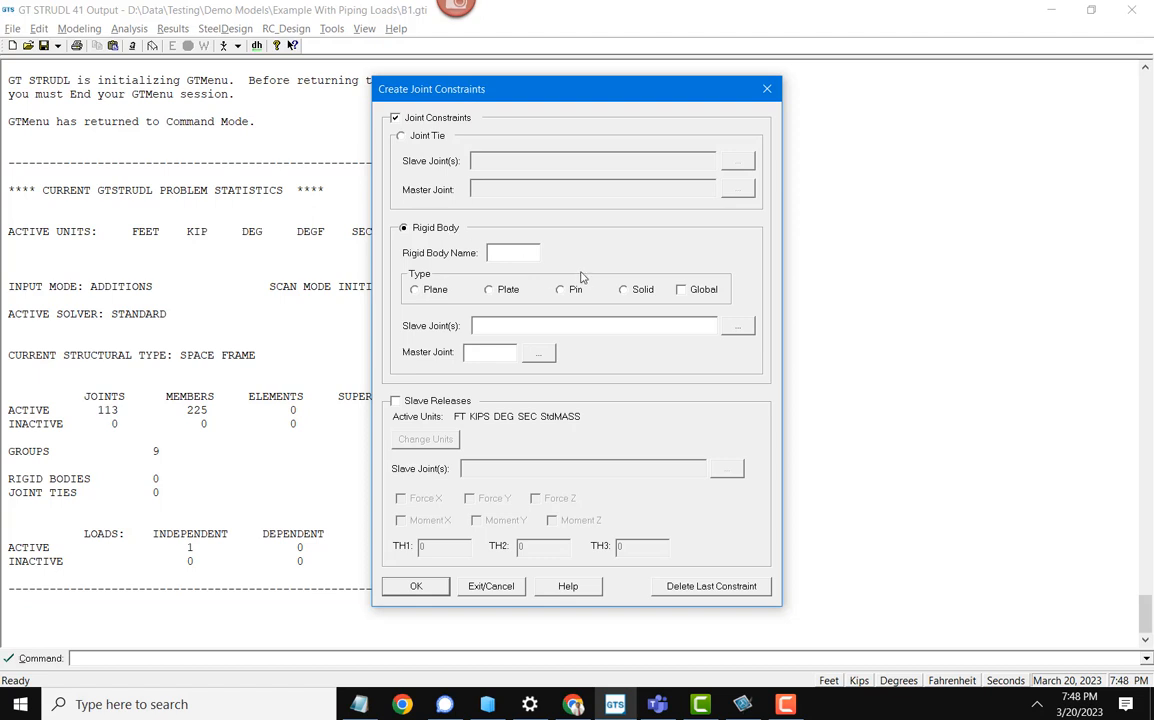
{"action": "left_click", "coordinate": [624, 290]}
Try to set the rigid body's master joint by adding joint 1001 to the existing list entry.
{"action": "left_click", "coordinate": [530, 353]}
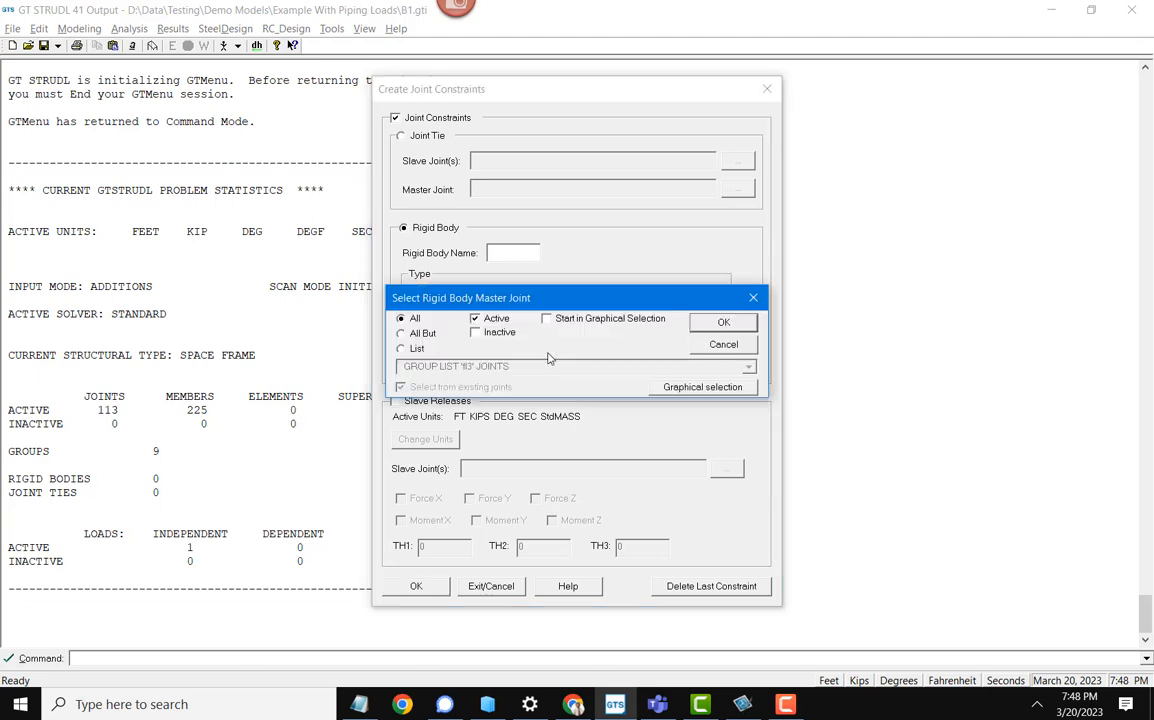
{"action": "left_click", "coordinate": [401, 349]}
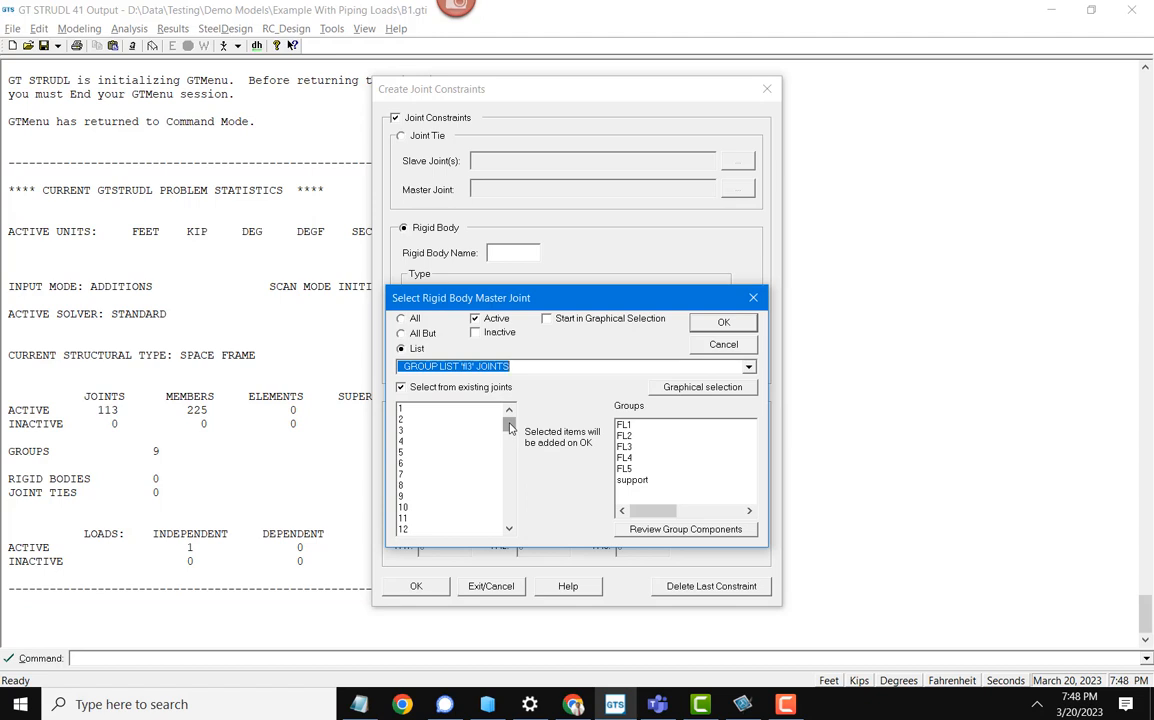
{"action": "left_click_drag", "start_coordinate": [510, 428], "coordinate": [509, 512]}
{"action": "left_click", "coordinate": [435, 486]}
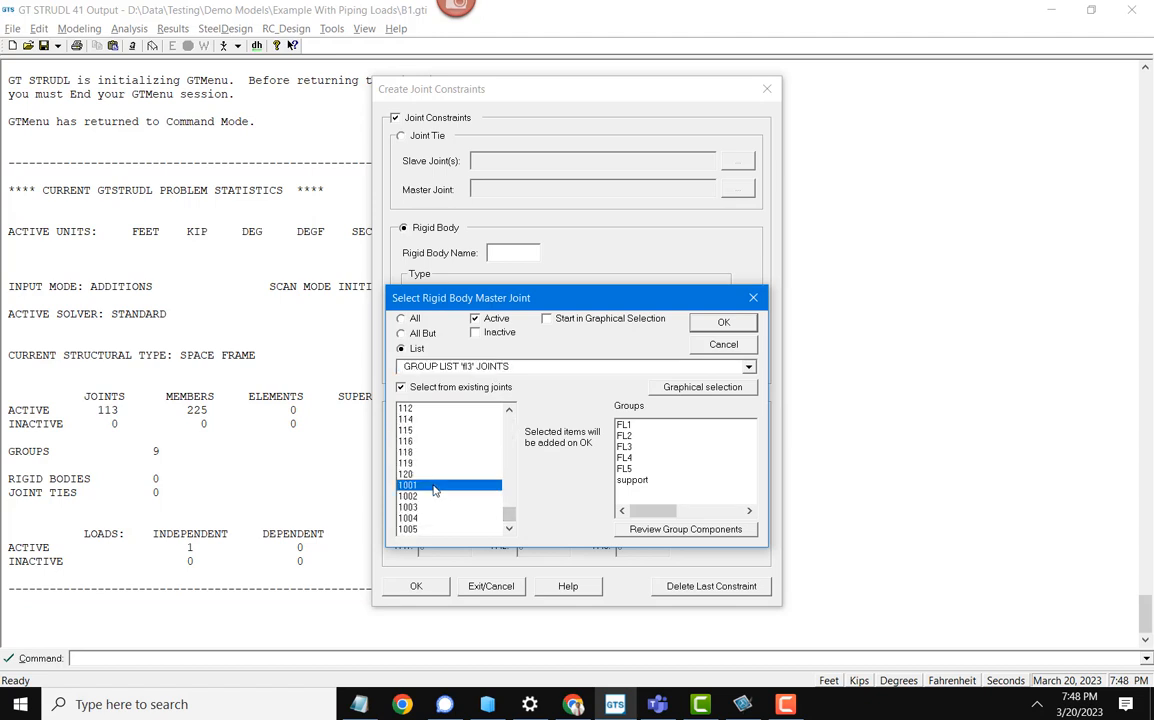
{"action": "left_click", "coordinate": [726, 323]}
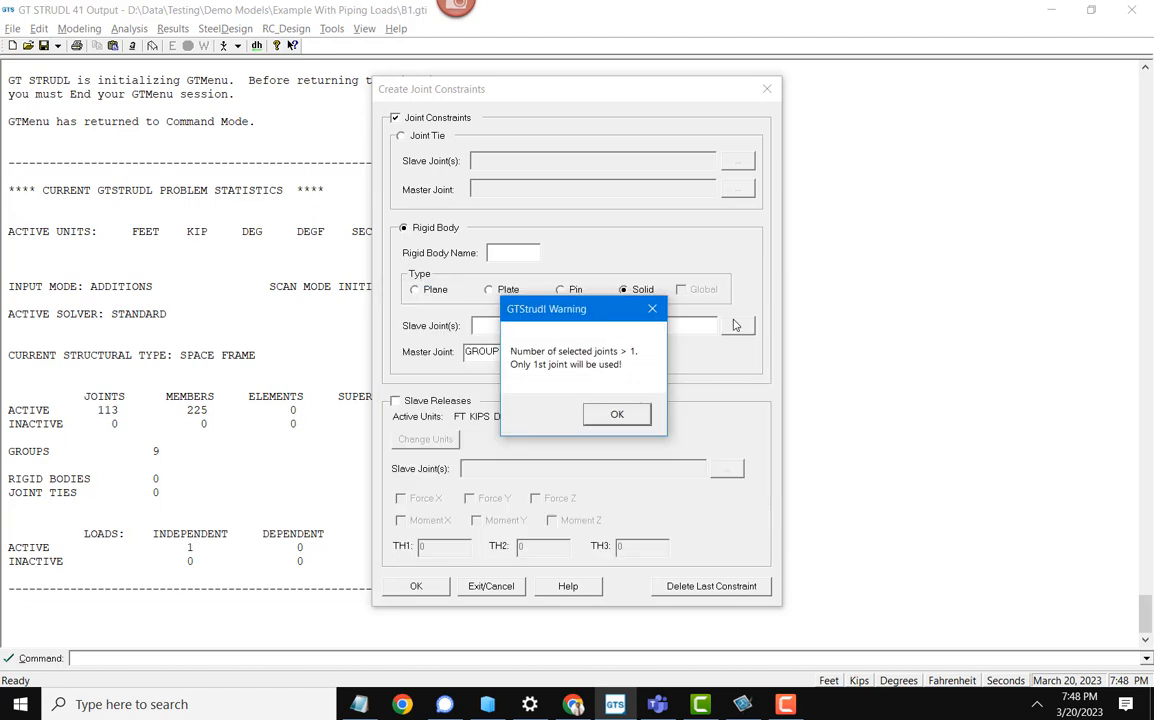
{"action": "left_click", "coordinate": [615, 414]}
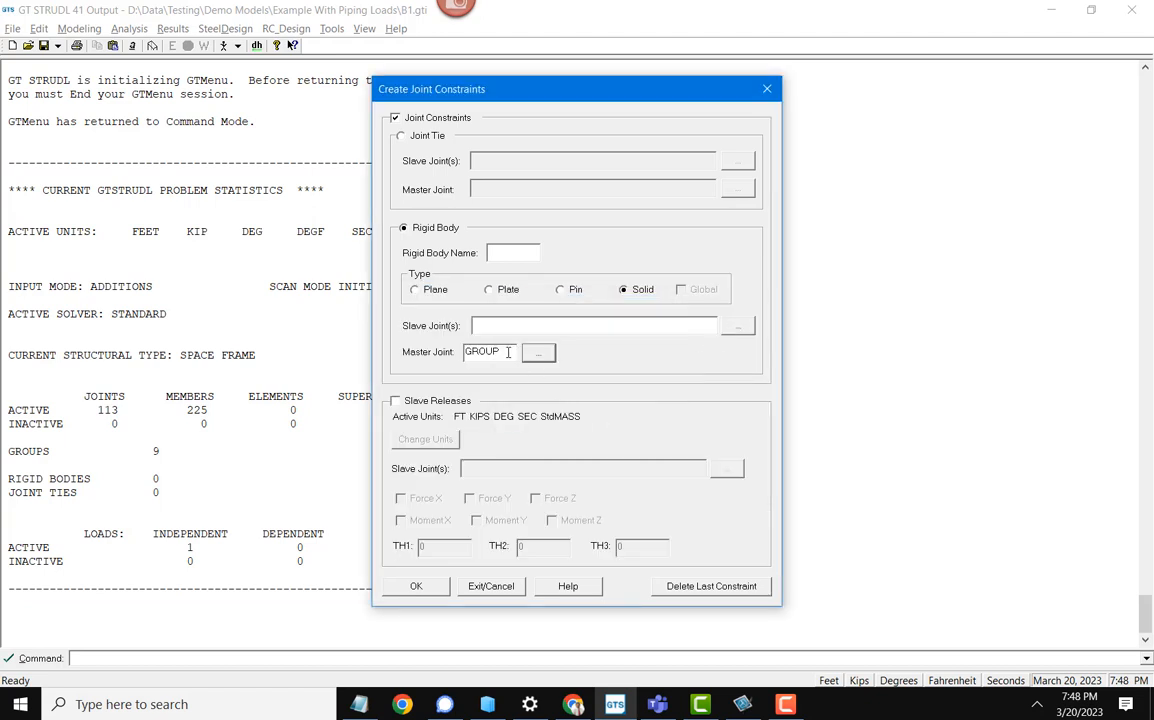
{"action": "left_click_drag", "start_coordinate": [508, 352], "coordinate": [377, 349]}
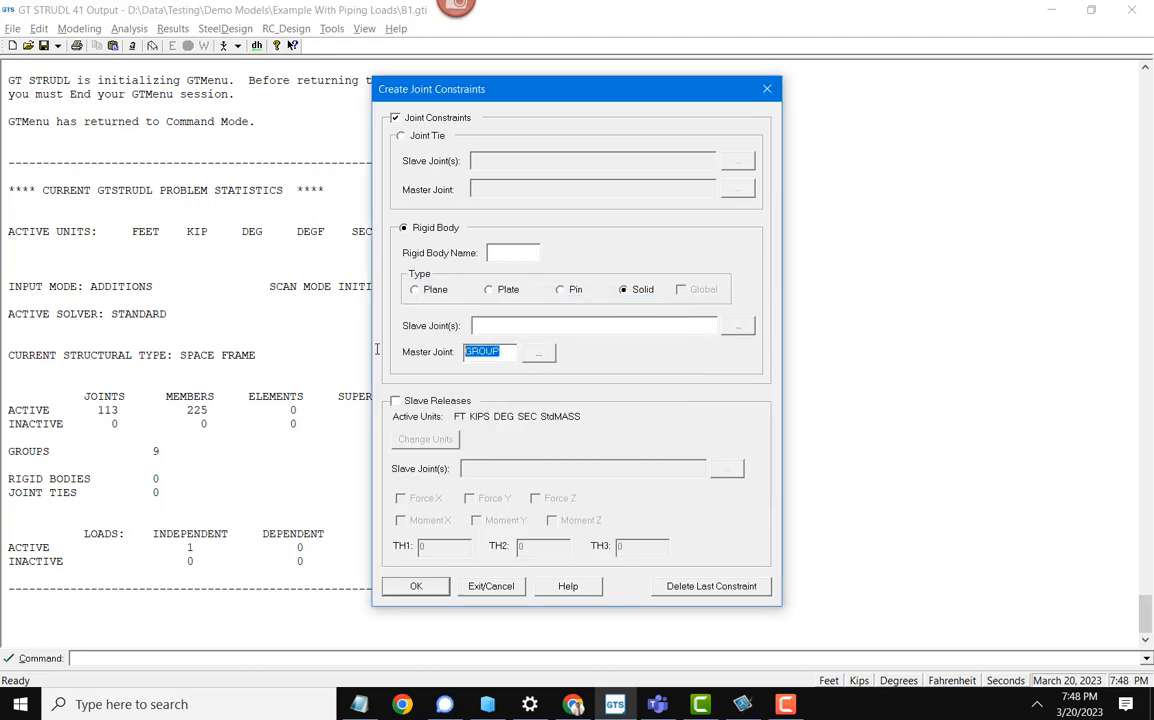
Clear the leftover FL3 group entry from the master joint list and choose joint 1001 as the only master joint.
{"action": "left_click", "coordinate": [536, 353]}
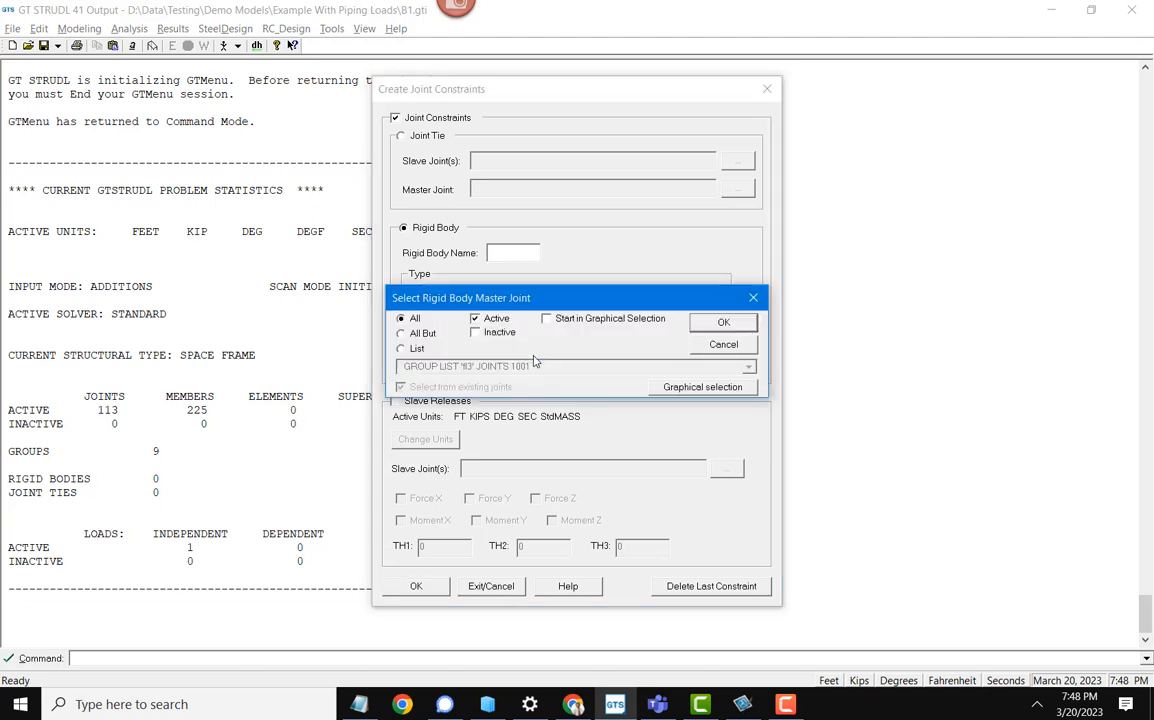
{"action": "left_click", "coordinate": [401, 348]}
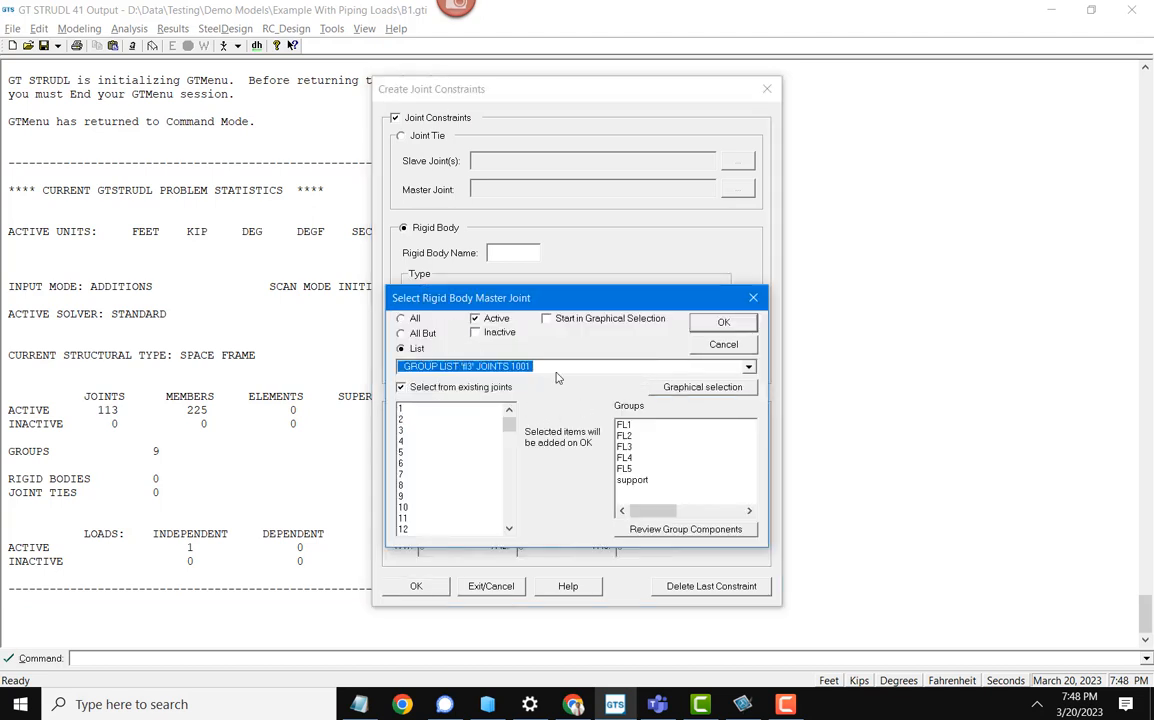
{"action": "key", "text": "BackSpace"}
{"action": "scroll", "coordinate": [476, 495], "scroll_direction": "down", "scroll_amount": 20}
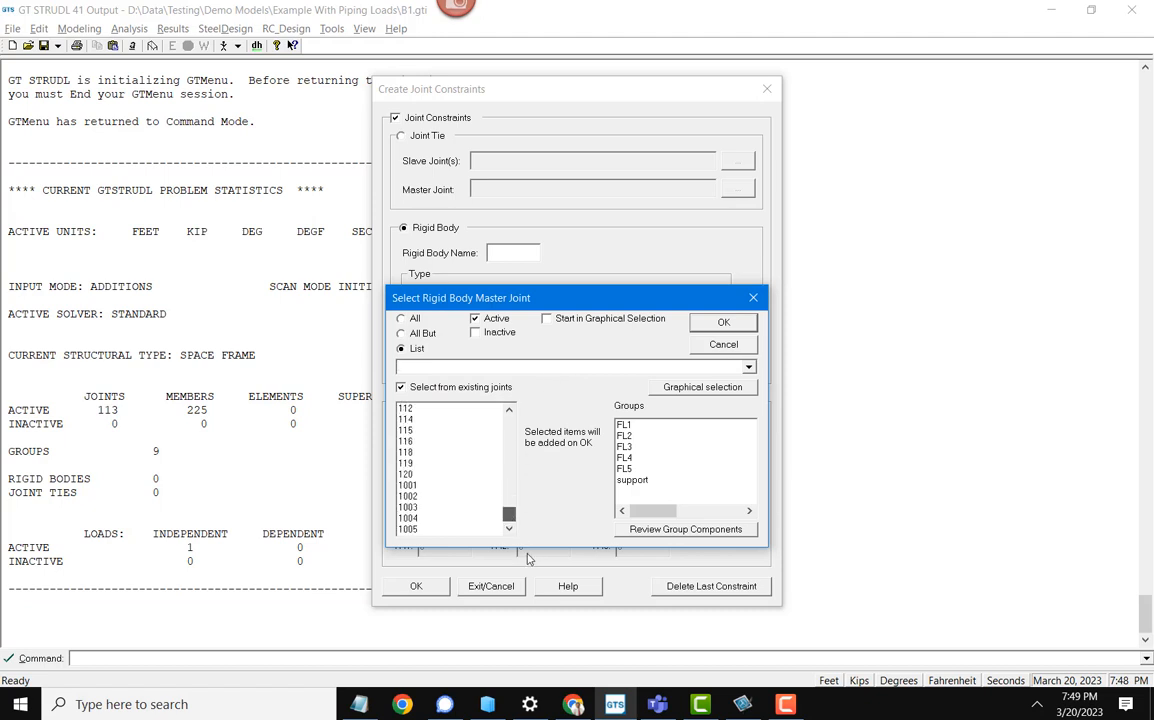
{"action": "left_click", "coordinate": [437, 485]}
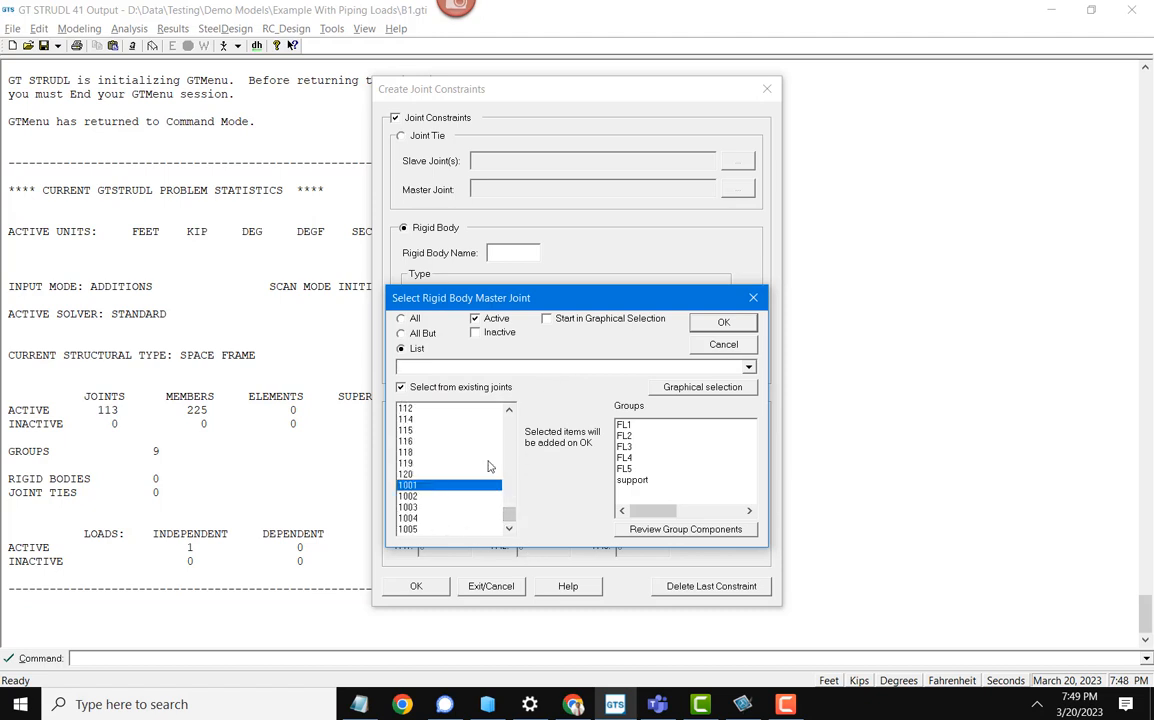
{"action": "left_click", "coordinate": [726, 322]}
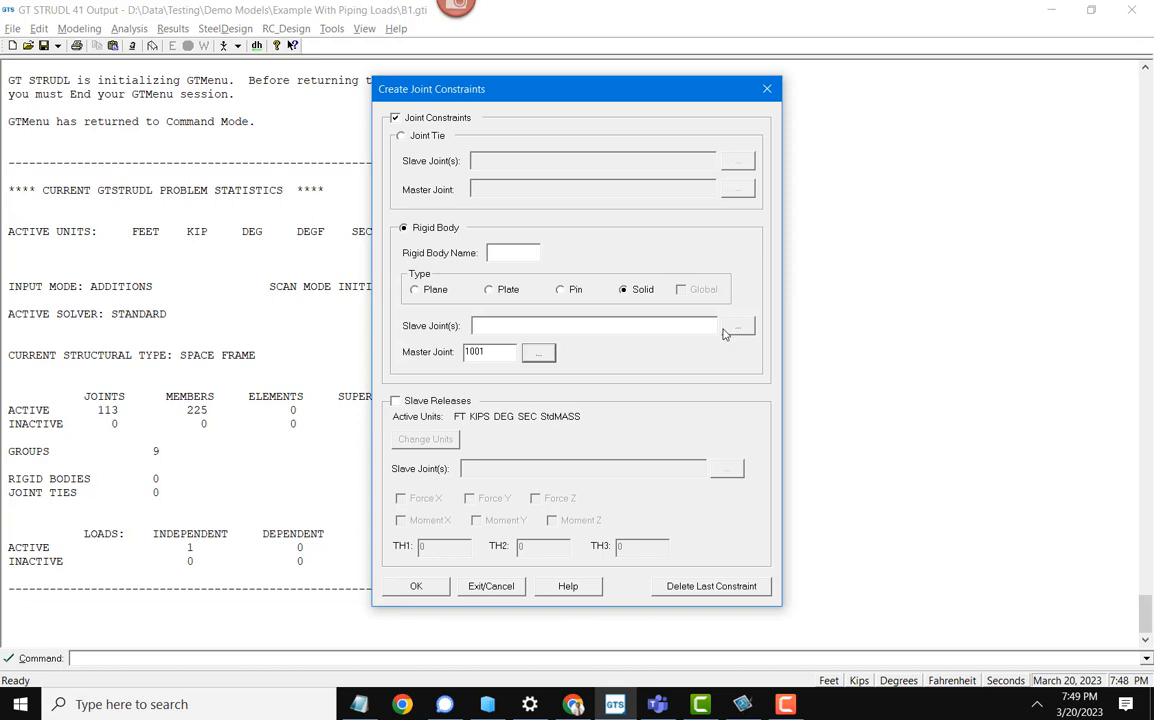
Set the rigid body's slave joints to the group FL1, clearing the leftover joint 1001 from the list.
{"action": "left_click", "coordinate": [738, 328]}
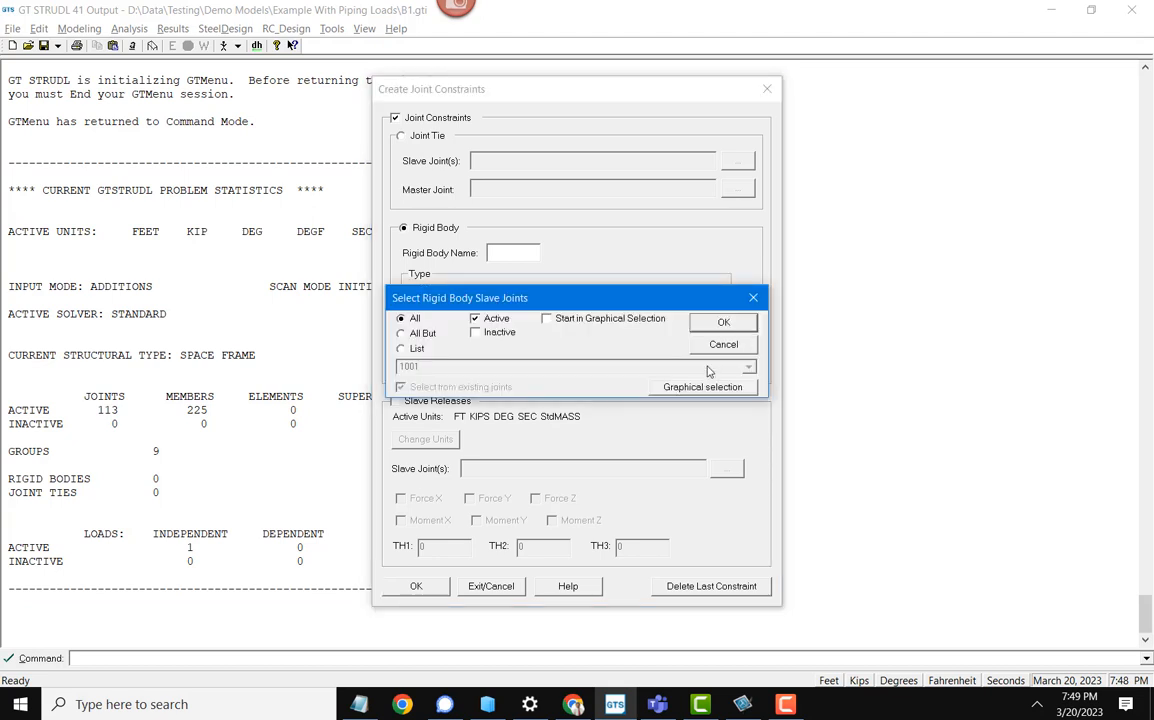
{"action": "left_click", "coordinate": [411, 350]}
{"action": "left_click", "coordinate": [655, 428]}
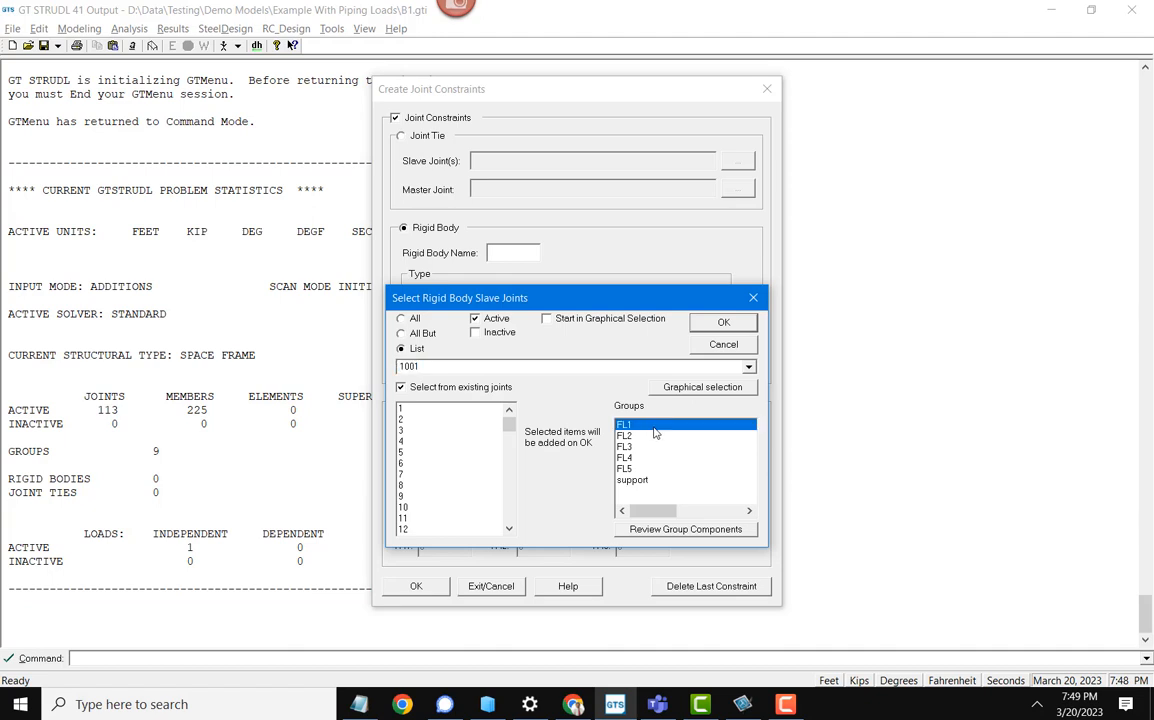
{"action": "double_click", "coordinate": [472, 367]}
{"action": "key", "text": "BackSpace"}
{"action": "left_click", "coordinate": [725, 323]}
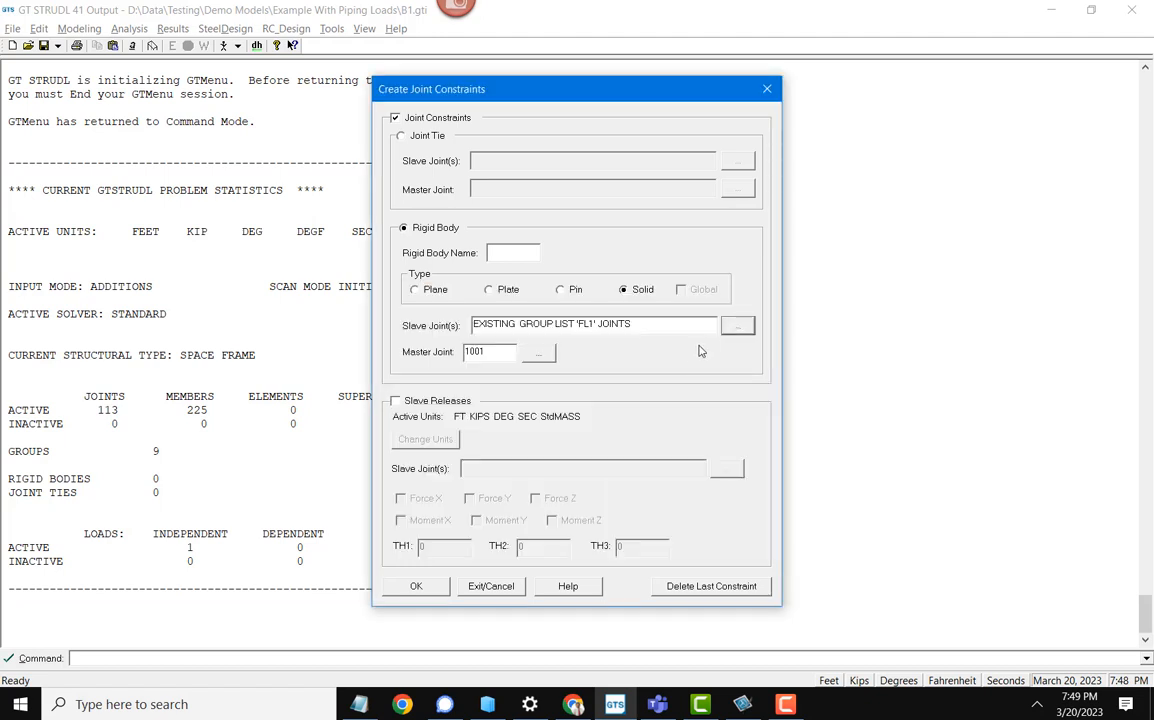
Name the rigid body FL1 and create it.
{"action": "left_click", "coordinate": [416, 587]}
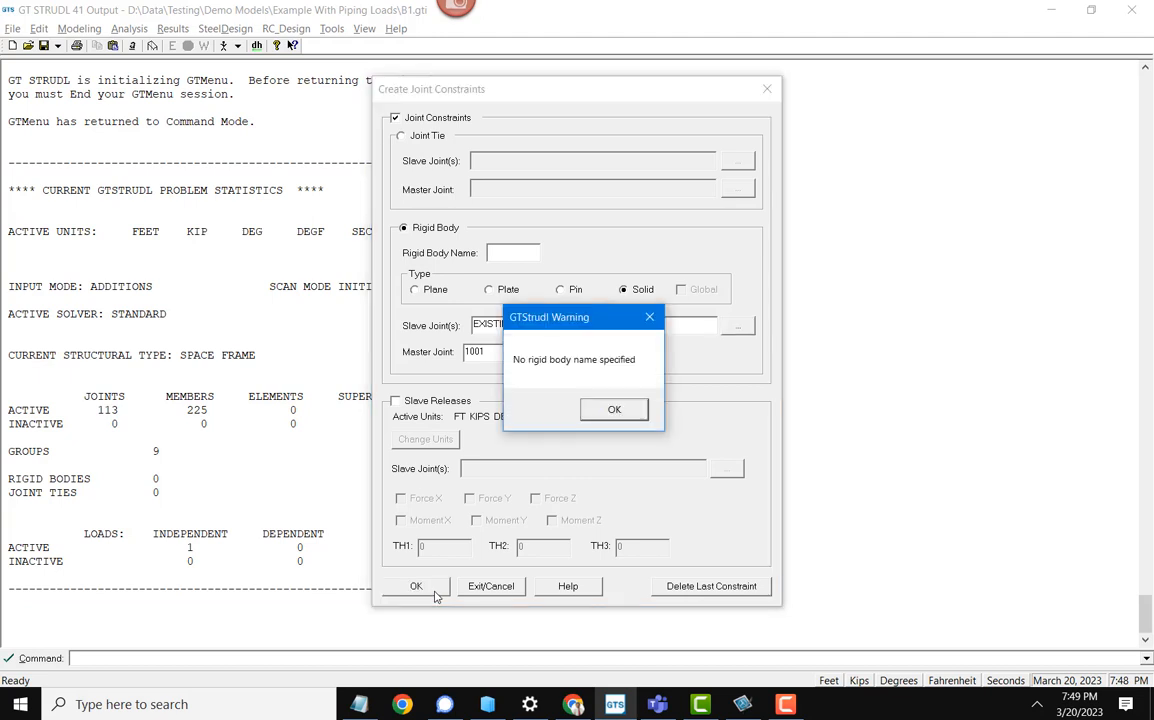
{"action": "left_click", "coordinate": [608, 415]}
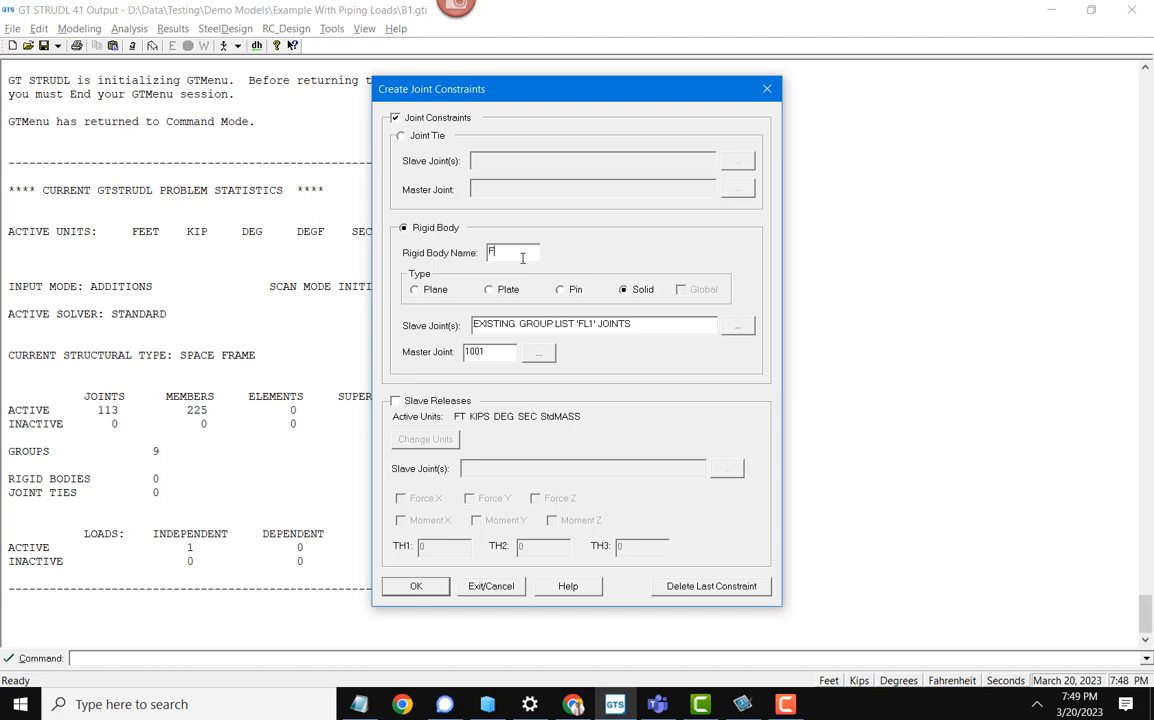
{"action": "left_click", "coordinate": [522, 258]}
{"action": "type", "text": "FL1"}
{"action": "left_click", "coordinate": [418, 587]}
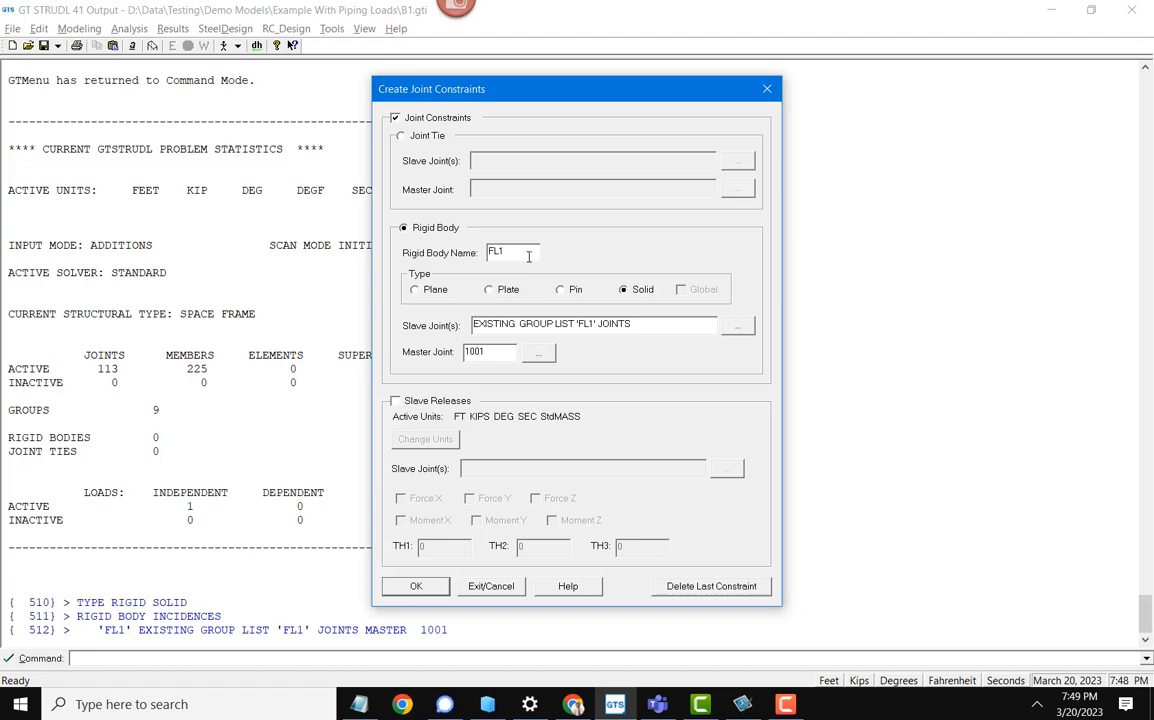
Create solid rigid body FL2 with the joints of group FL2 as slaves and joint 1002 as master.
{"action": "left_click", "coordinate": [594, 323]}
{"action": "key", "text": "BackSpace"}
{"action": "type", "text": "2"}
{"action": "left_click", "coordinate": [416, 586]}
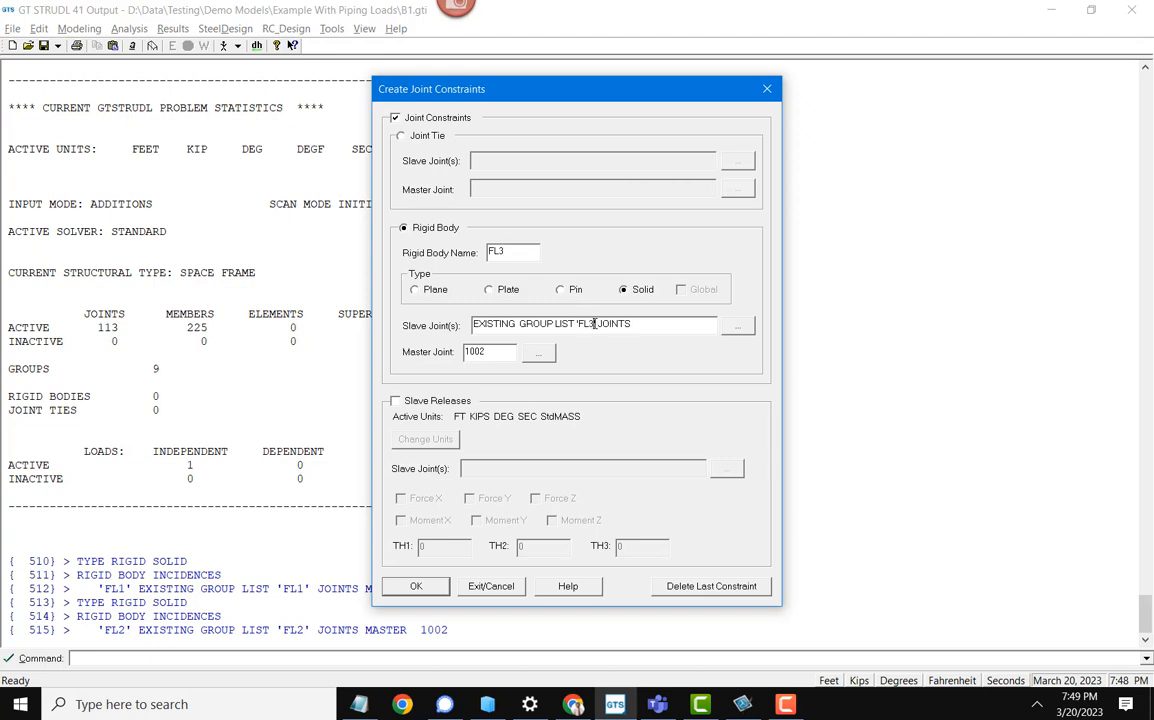
Create solid rigid body FL3 with the joints of group FL3 as slaves and joint 1003 as master.
{"action": "left_click", "coordinate": [594, 323]}
{"action": "key", "text": "BackSpace"}
{"action": "type", "text": "3"}
{"action": "left_click", "coordinate": [416, 586]}
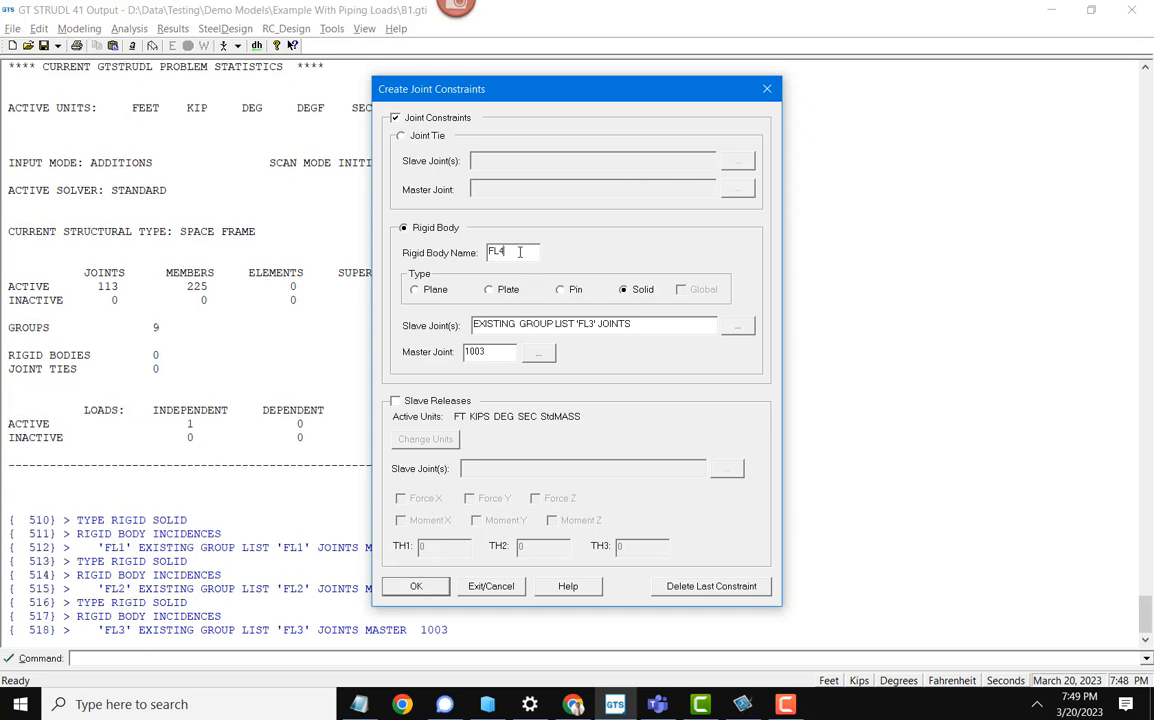
Create solid rigid body FL4 with the joints of group FL4 as slaves and joint 1004 as master.
{"action": "left_click", "coordinate": [594, 323]}
{"action": "key", "text": "BackSpace"}
{"action": "type", "text": "4"}
{"action": "left_click", "coordinate": [440, 593]}
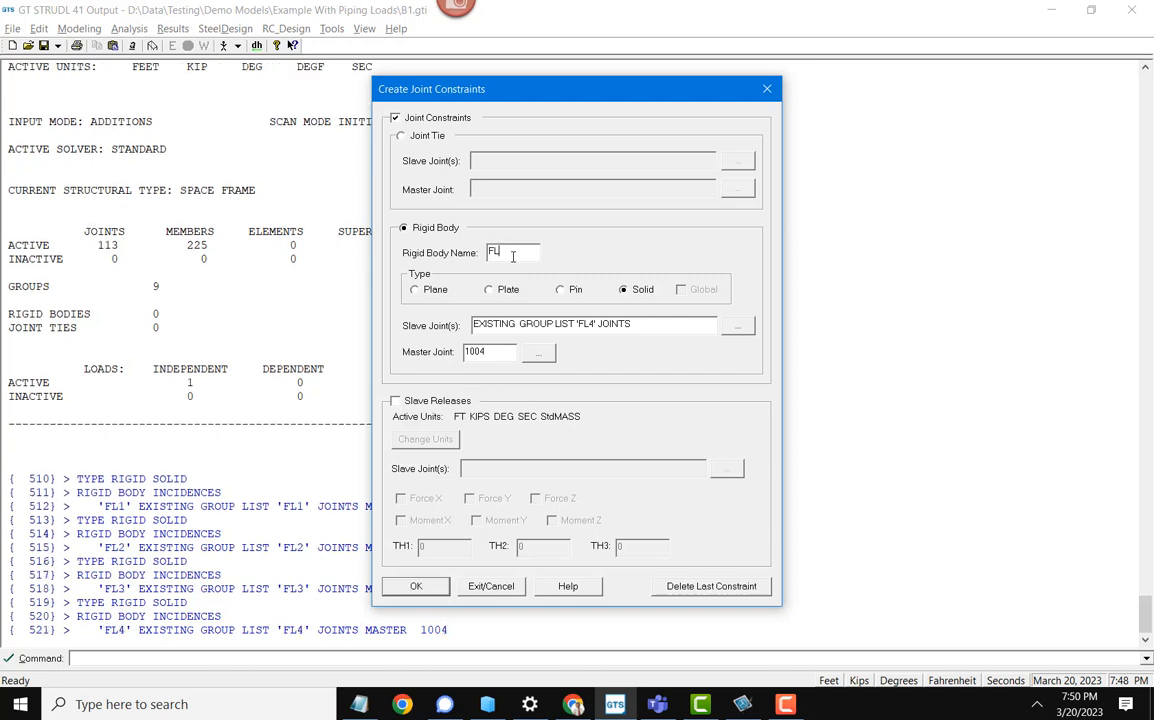
Create solid rigid body FL5 with group FL5 as slave joints and joint 1005 as master, then close the constraints dialog.
{"action": "left_click", "coordinate": [593, 323]}
{"action": "key", "text": "BackSpace"}
{"action": "type", "text": "5"}
{"action": "left_click", "coordinate": [418, 588]}
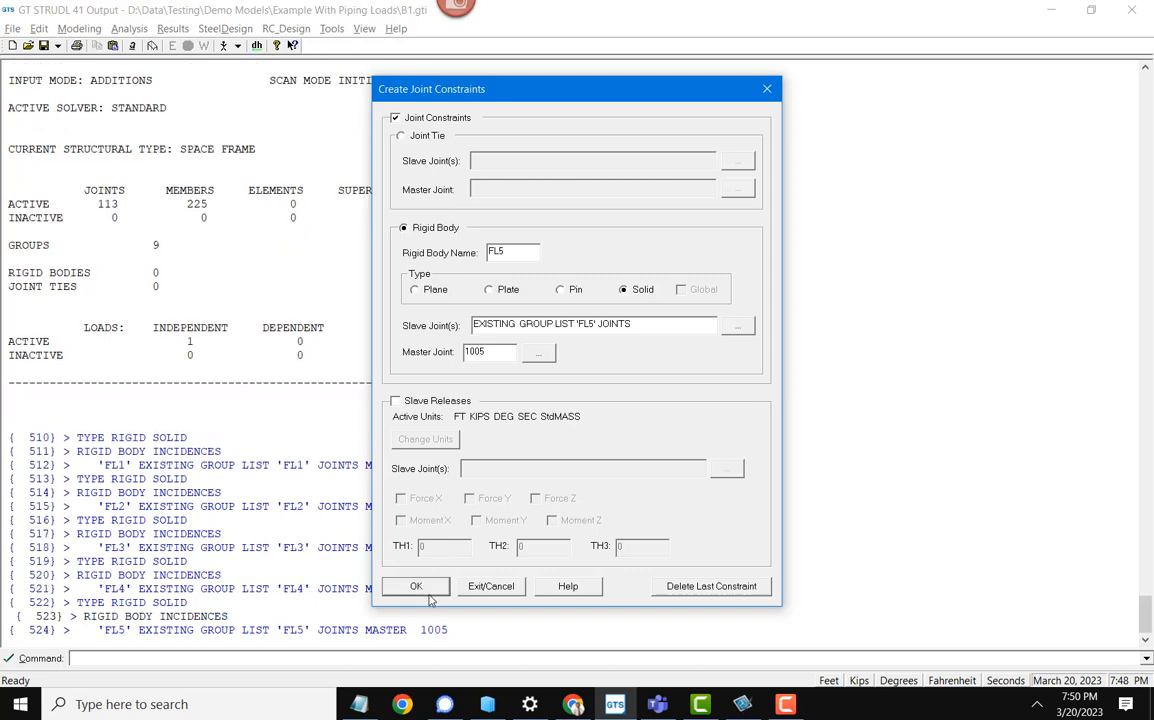
{"action": "left_click", "coordinate": [489, 588]}
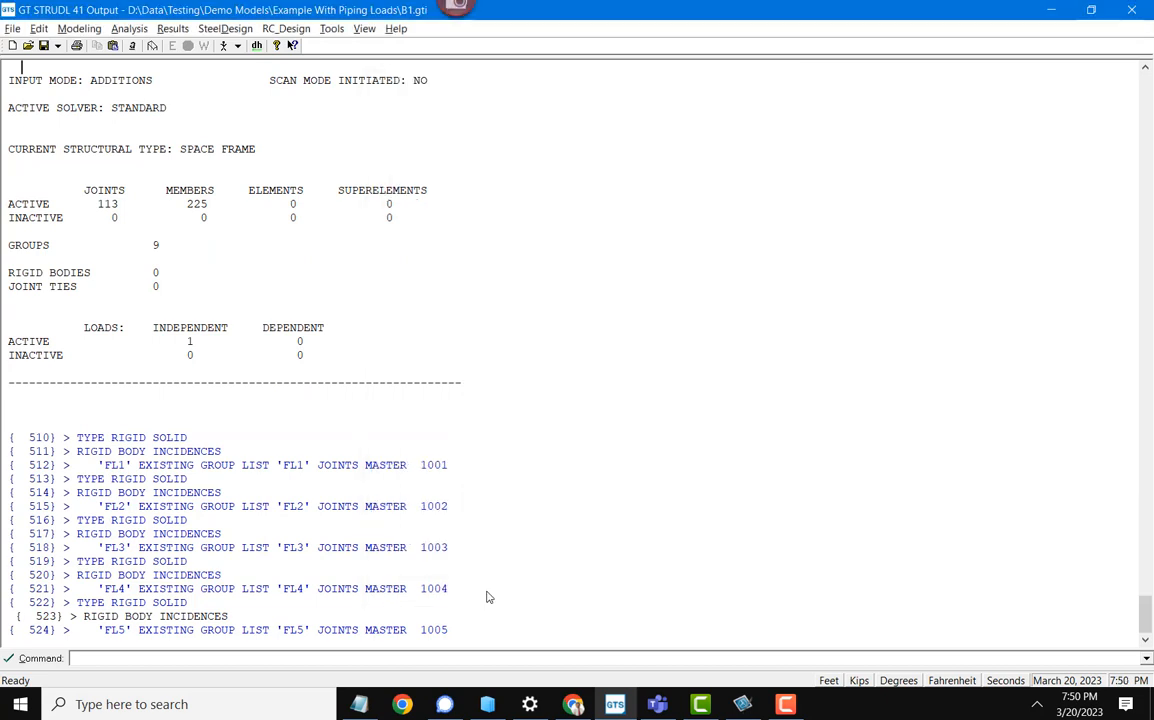
Return to GTMenu and open the display settings for rigid bodies.
{"action": "left_click", "coordinate": [172, 28]}
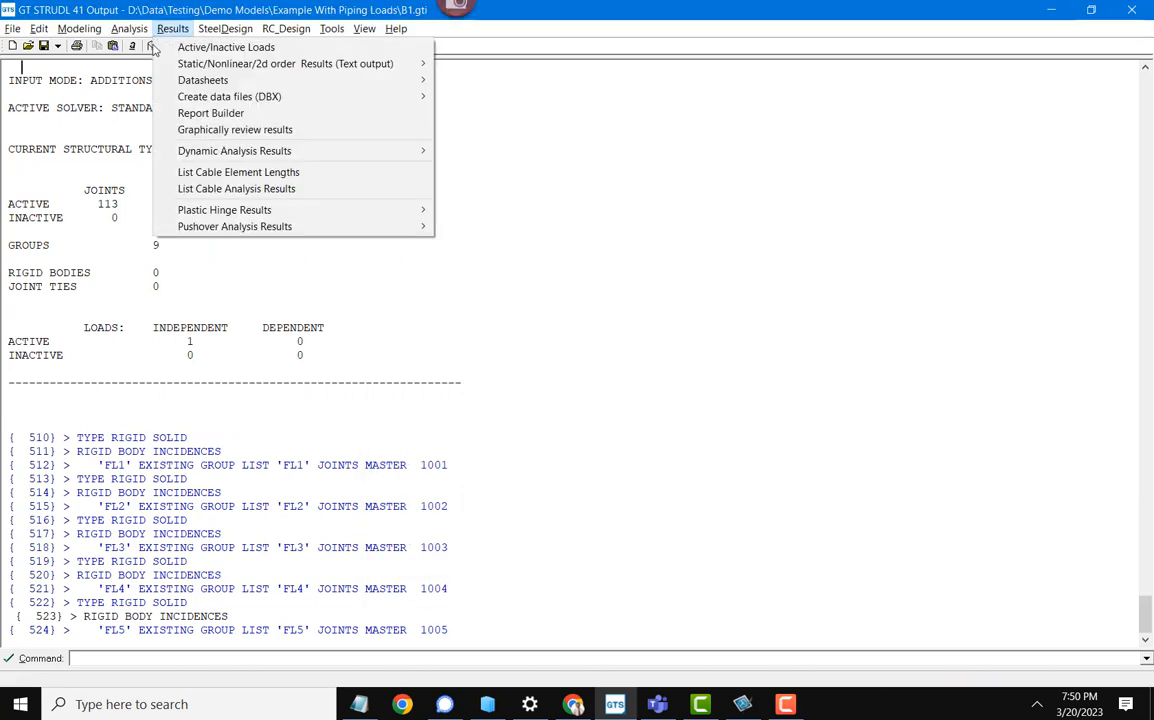
{"action": "left_click", "coordinate": [151, 47]}
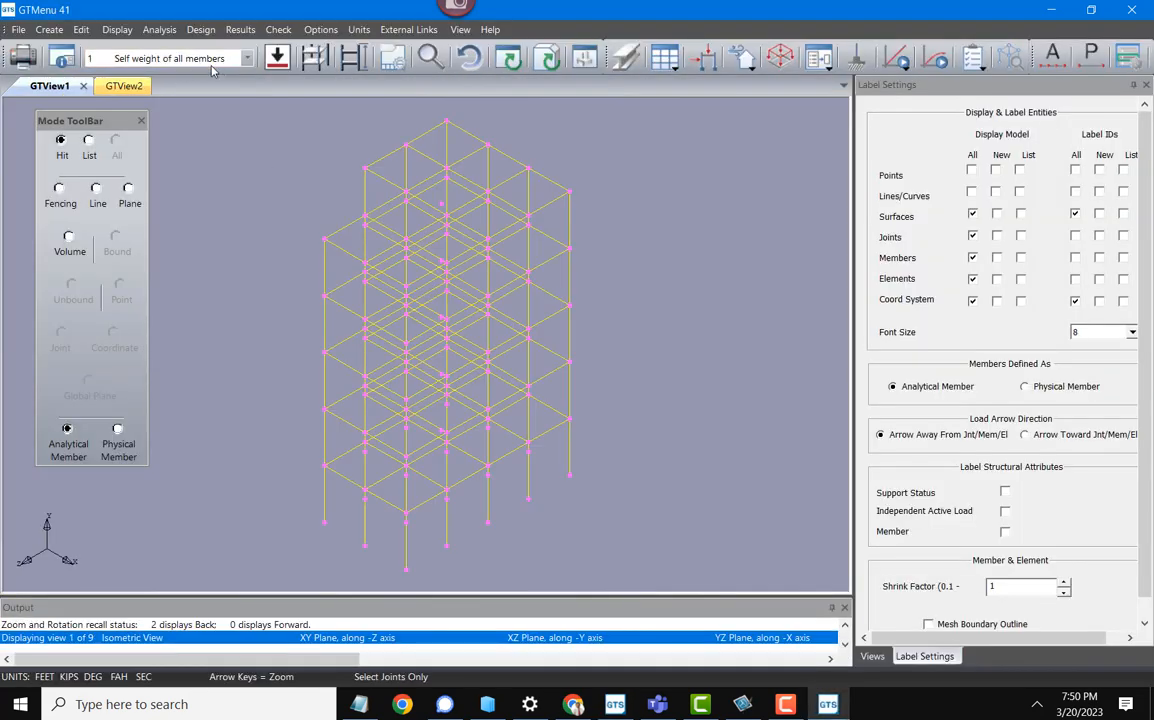
{"action": "left_click", "coordinate": [156, 30]}
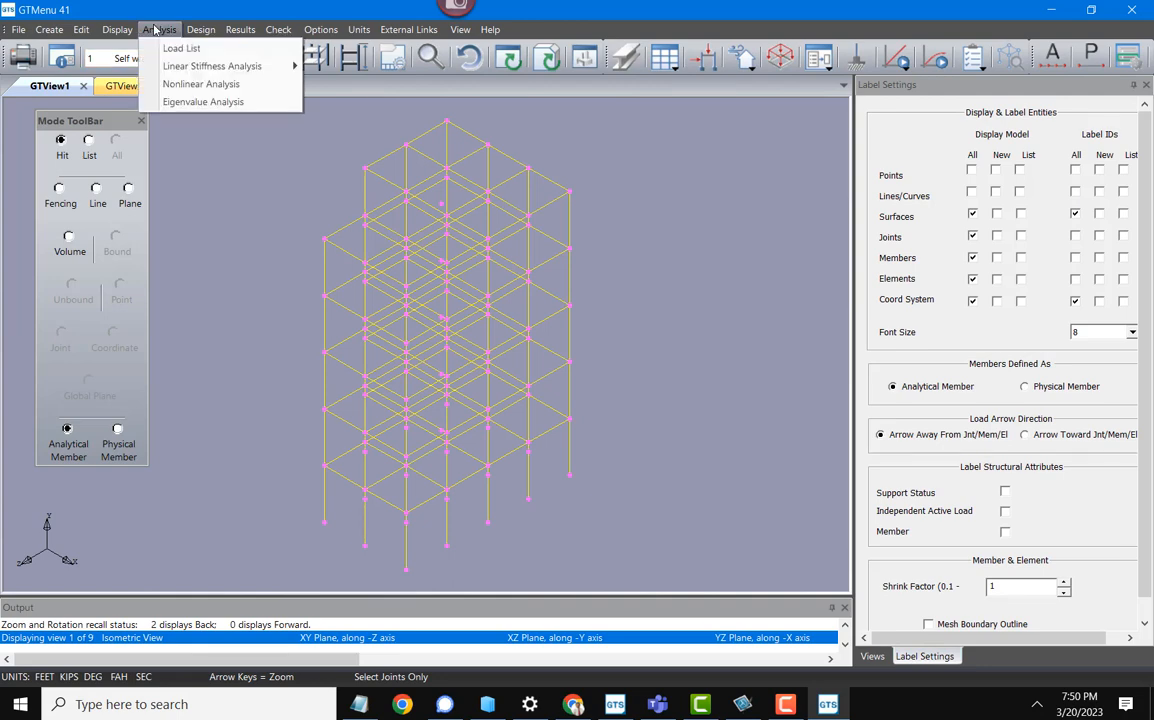
{"action": "mouse_move", "coordinate": [137, 31]}
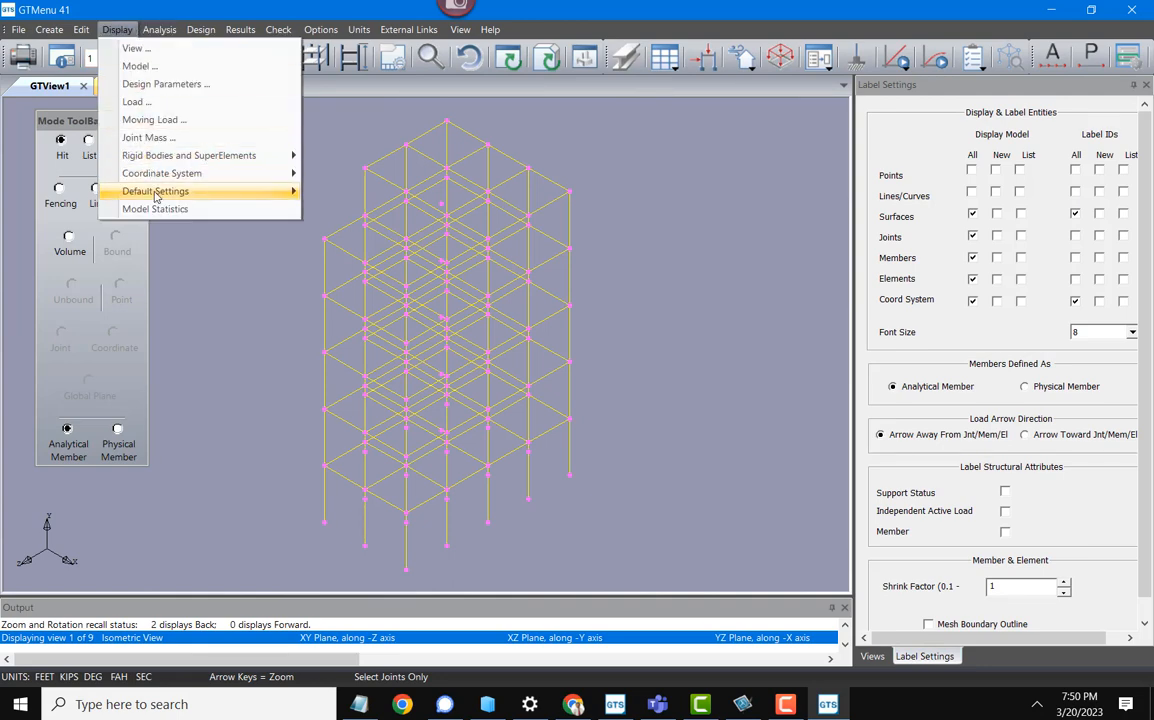
{"action": "mouse_move", "coordinate": [265, 156]}
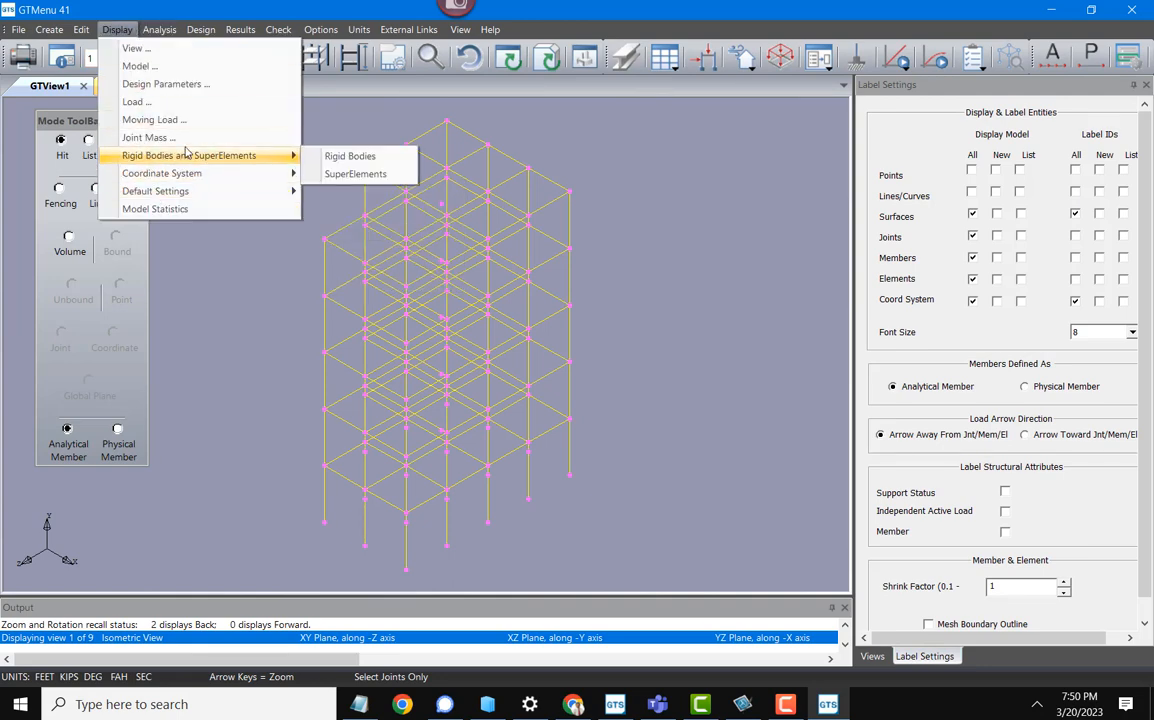
{"action": "left_click", "coordinate": [342, 161]}
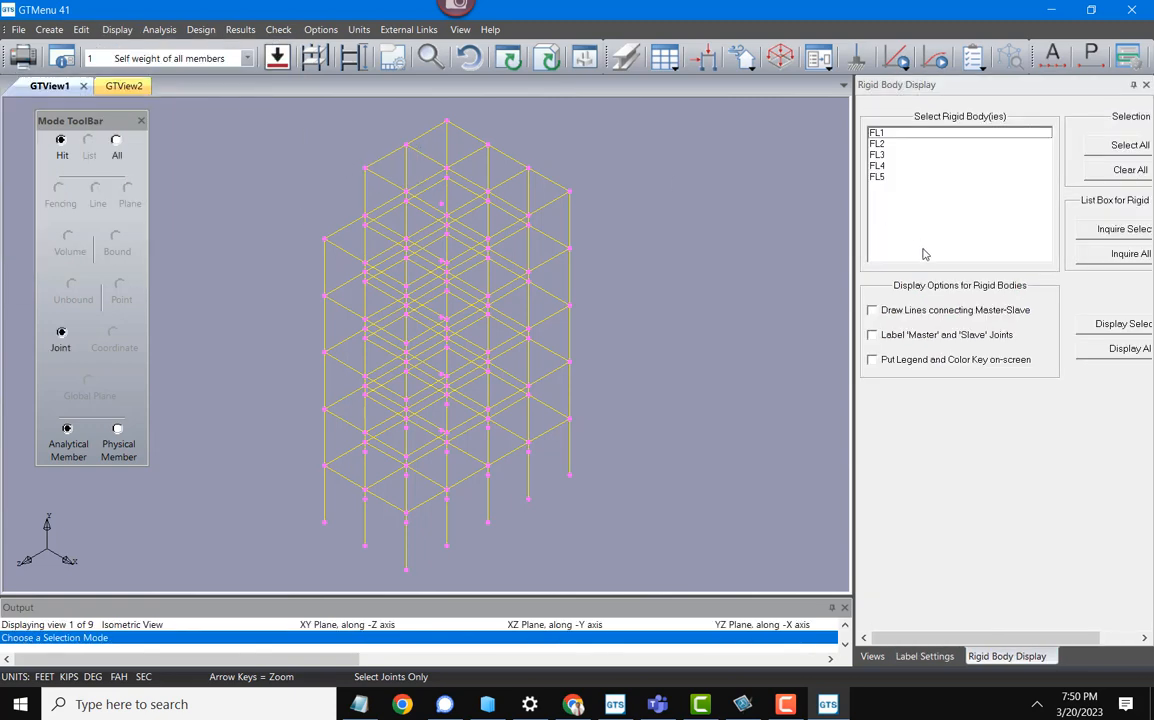
Turn on master-slave lines, joint labels and the legend for rigid bodies, and display FL1 with its legend beside the frame.
{"action": "left_click", "coordinate": [909, 312]}
{"action": "left_click", "coordinate": [905, 336]}
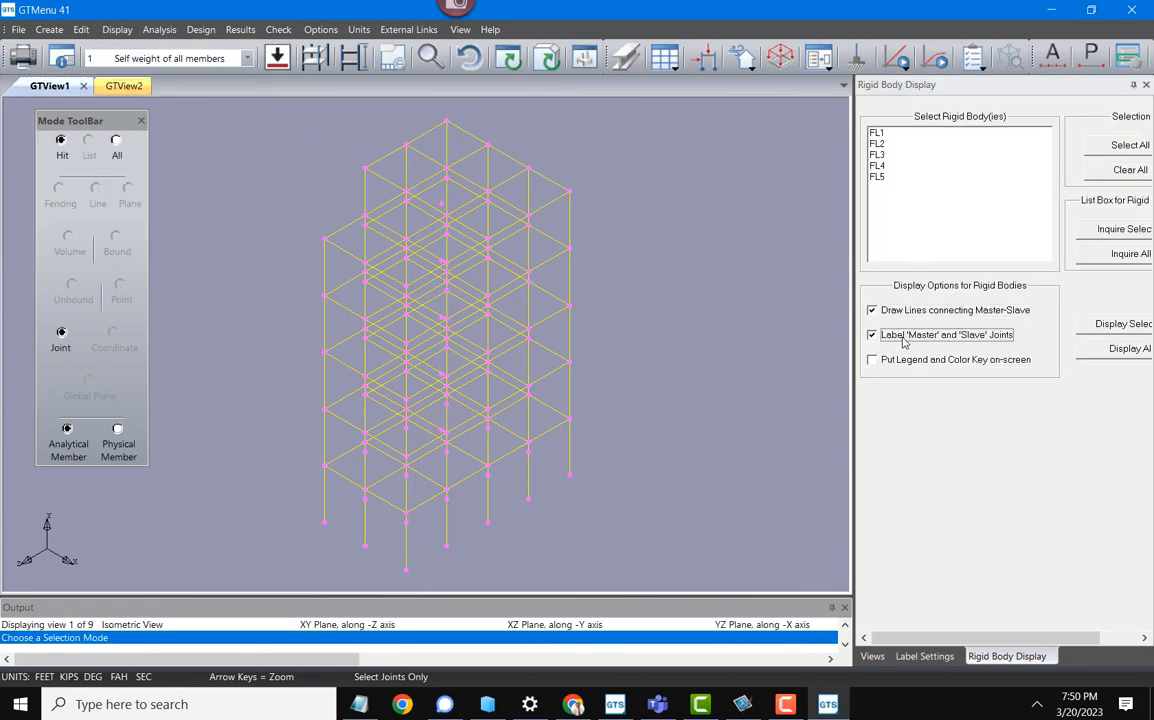
{"action": "left_click", "coordinate": [900, 362]}
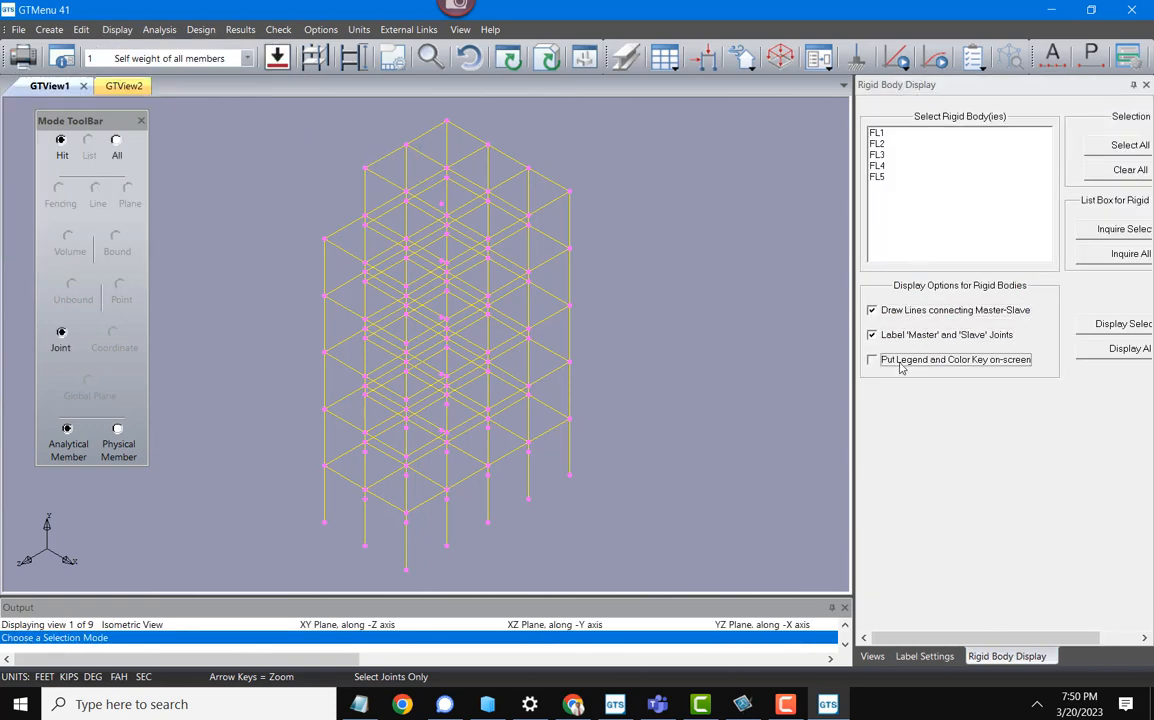
{"action": "left_click", "coordinate": [908, 134]}
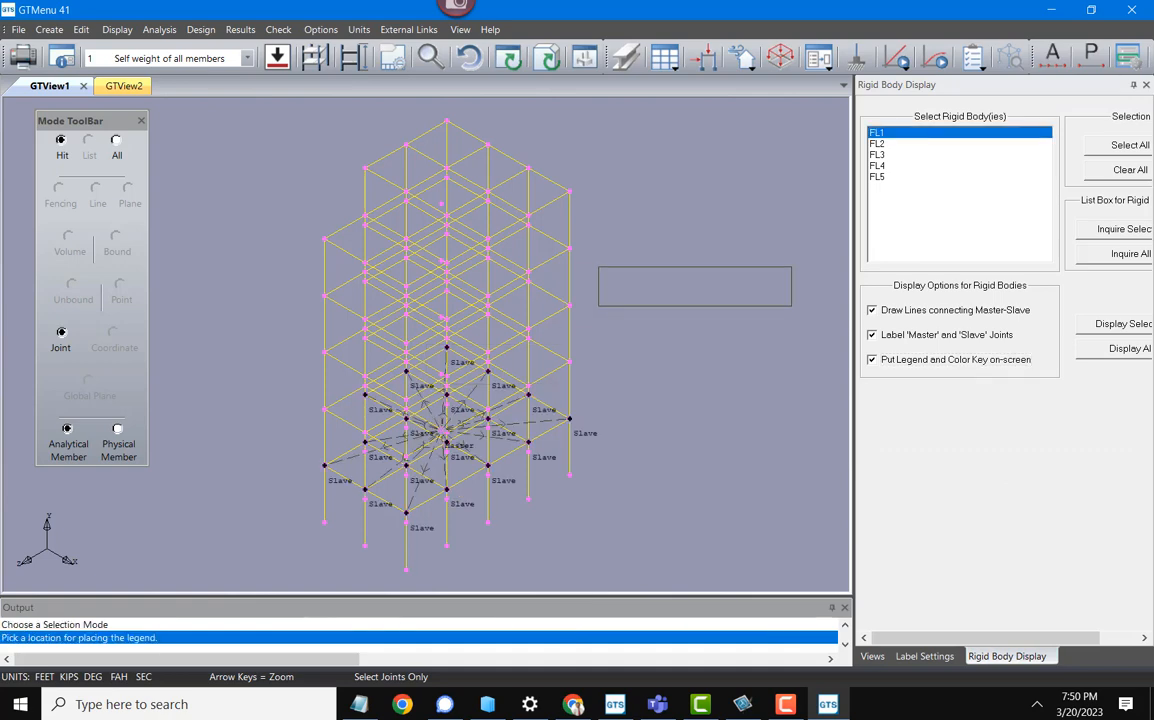
{"action": "left_click", "coordinate": [600, 272]}
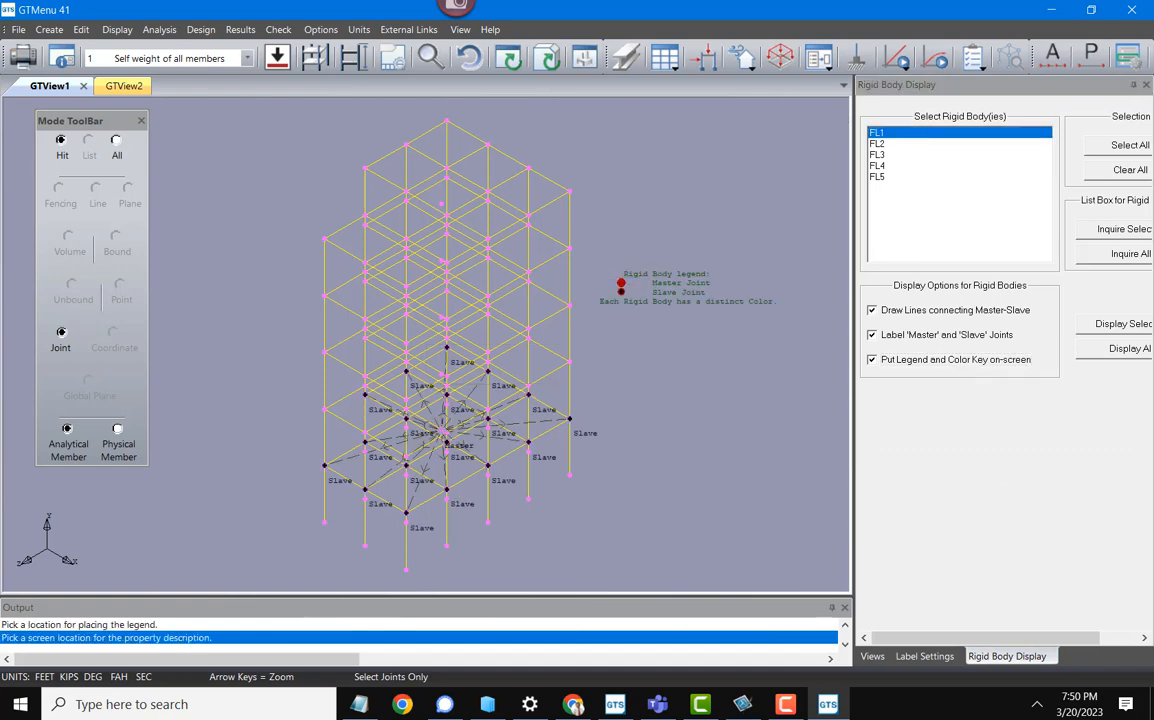
Display rigid bodies FL2, FL3, FL4 and FL5 on the frame, placing a legend beside the model for each.
{"action": "left_click", "coordinate": [876, 144]}
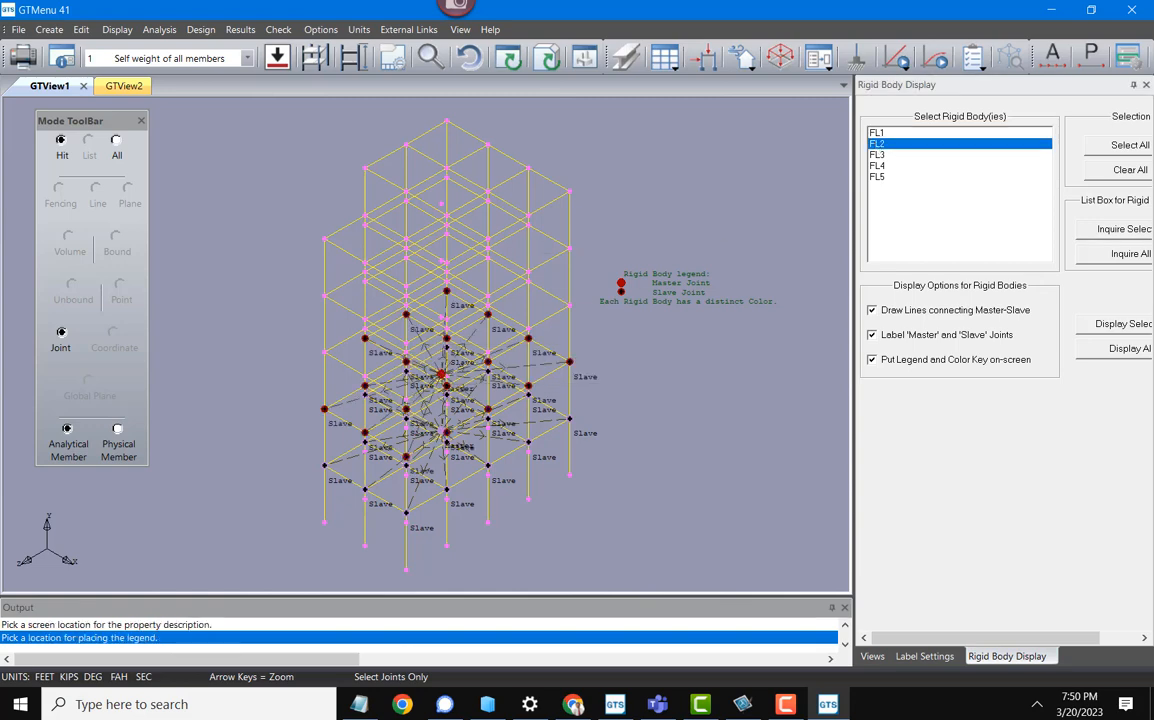
{"action": "left_click", "coordinate": [585, 212]}
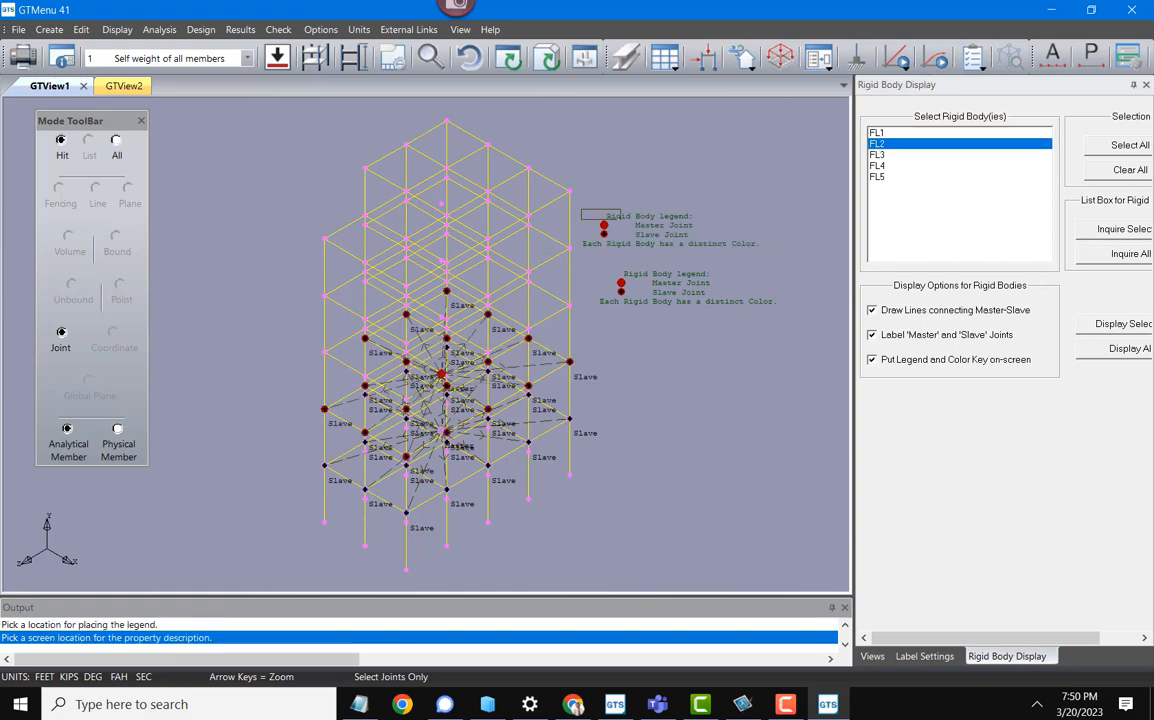
{"action": "left_click", "coordinate": [876, 155]}
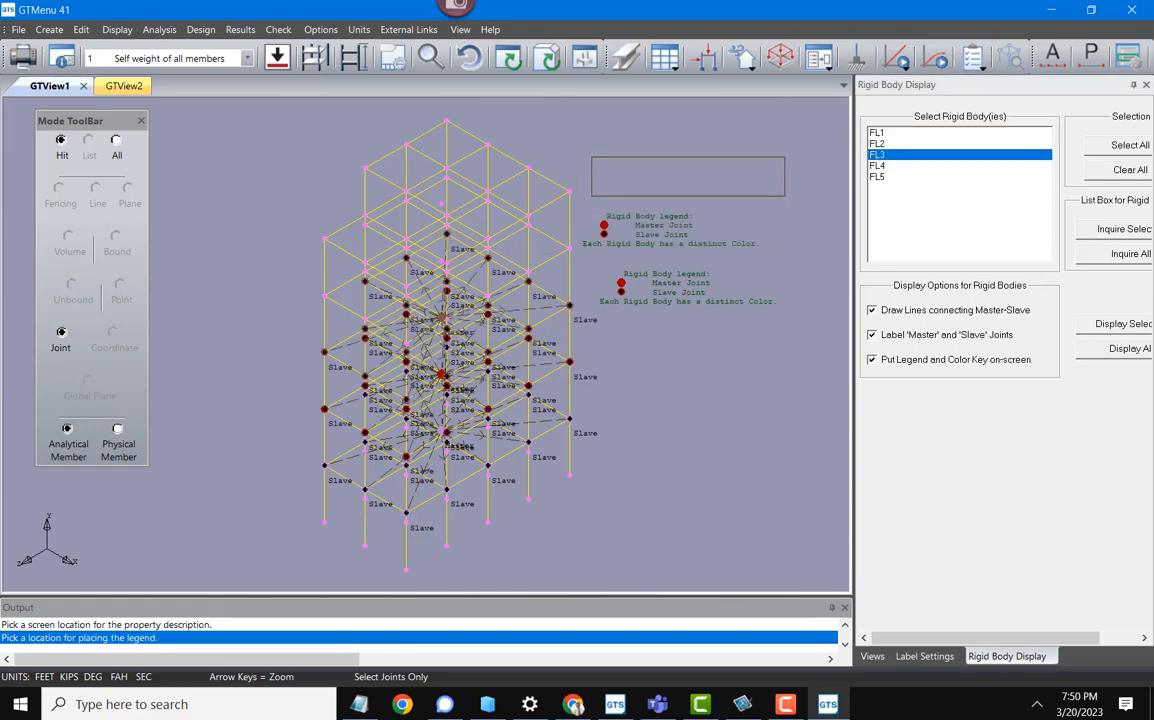
{"action": "left_click", "coordinate": [595, 159]}
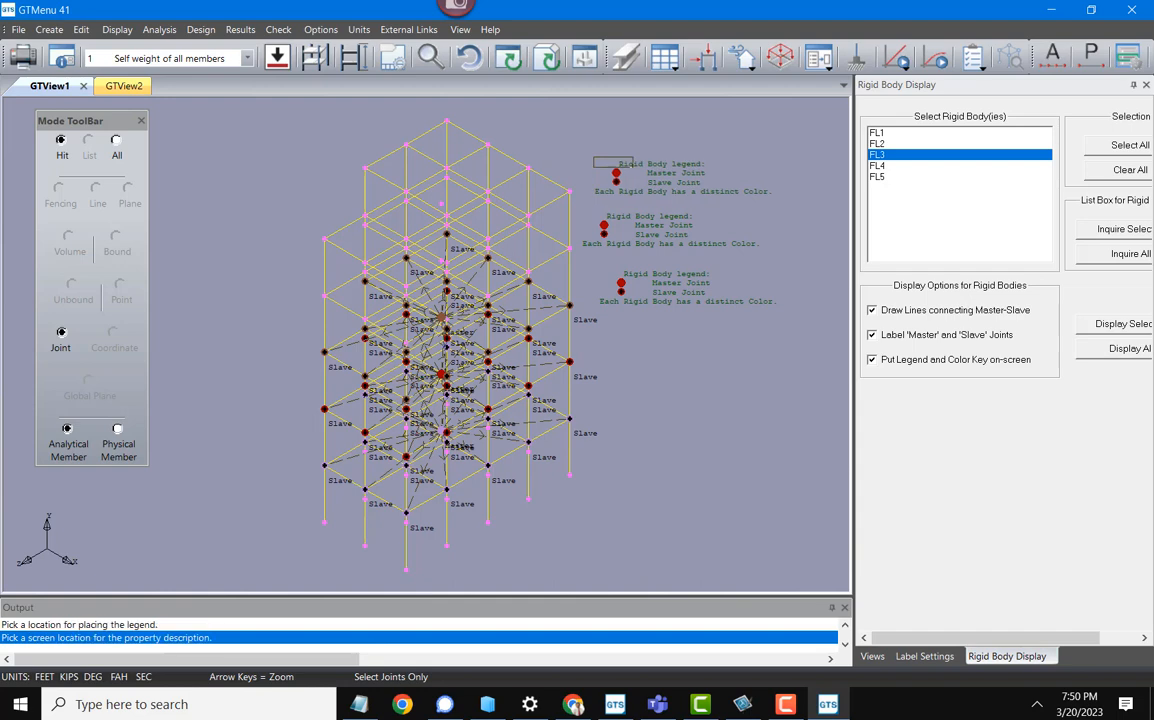
{"action": "left_click", "coordinate": [900, 166]}
{"action": "left_click", "coordinate": [588, 355]}
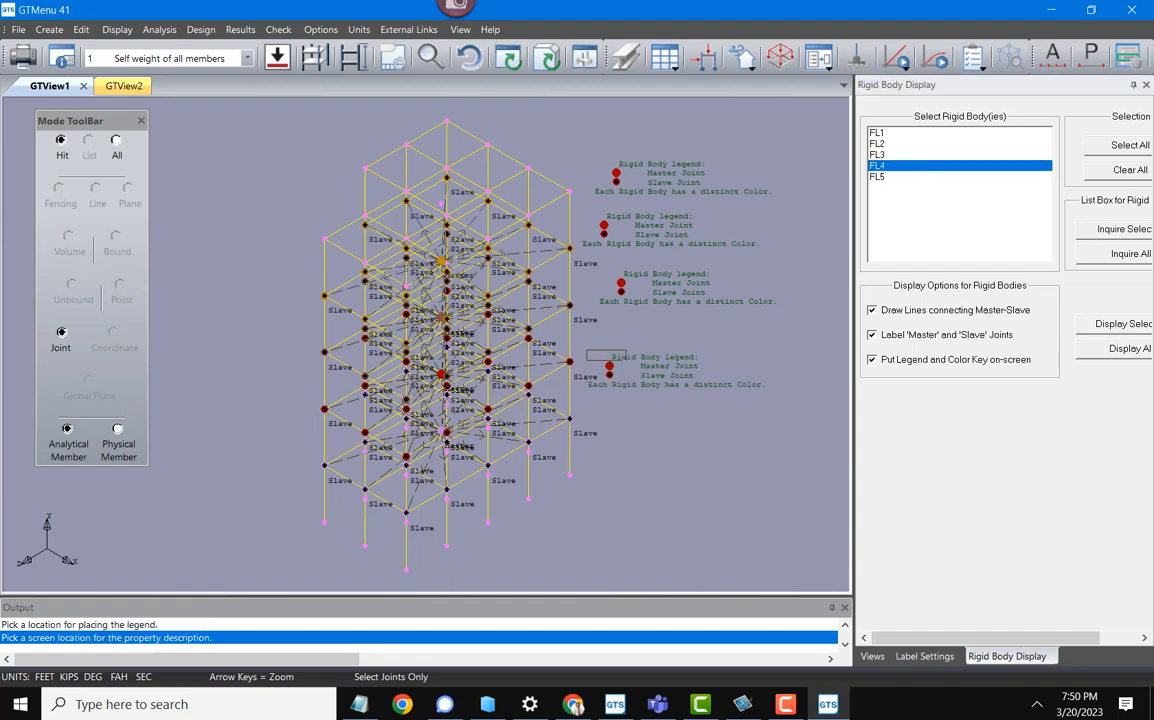
{"action": "left_click", "coordinate": [885, 178]}
{"action": "left_click", "coordinate": [578, 431]}
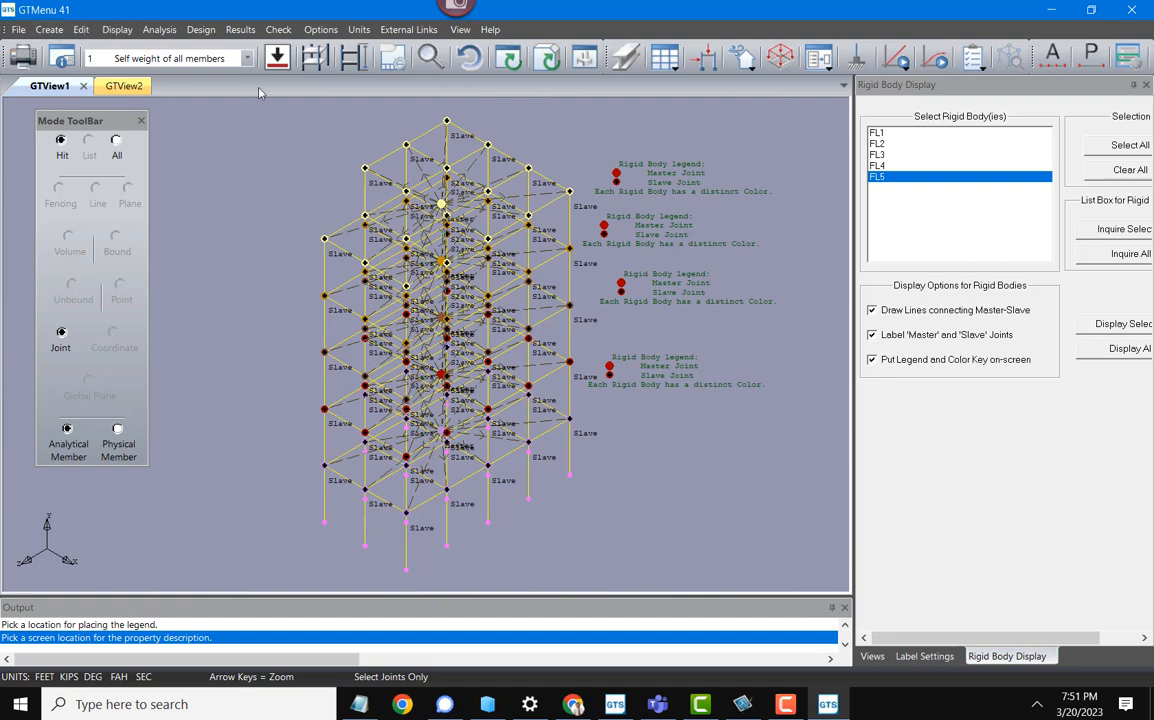
Mark the FIXED JOINT supports on the model and redraw the frame with its solid member shapes.
{"action": "left_click", "coordinate": [316, 60]}
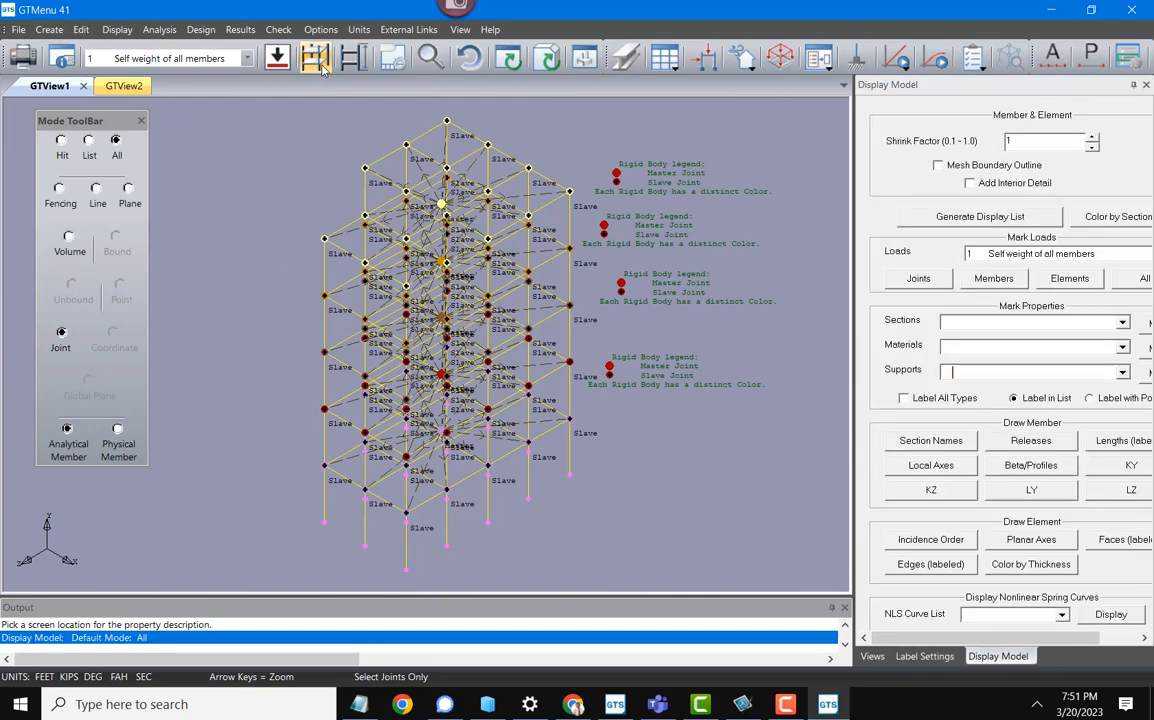
{"action": "left_click", "coordinate": [1122, 372]}
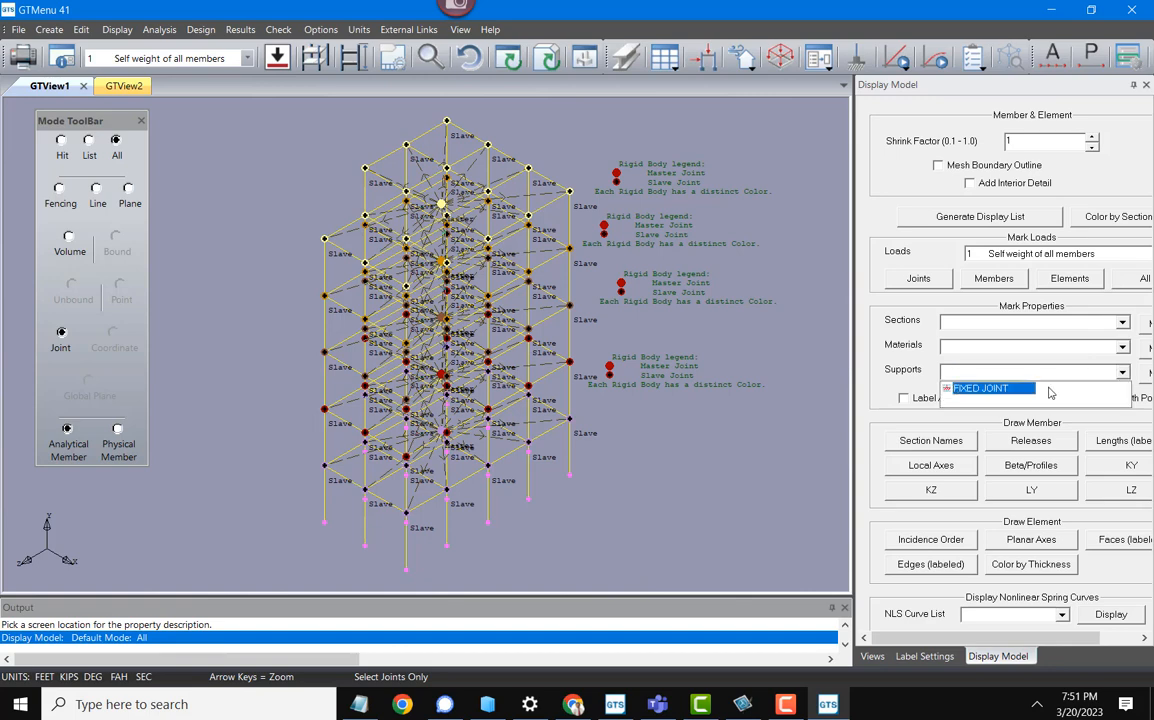
{"action": "left_click", "coordinate": [980, 388]}
{"action": "left_click", "coordinate": [1144, 374]}
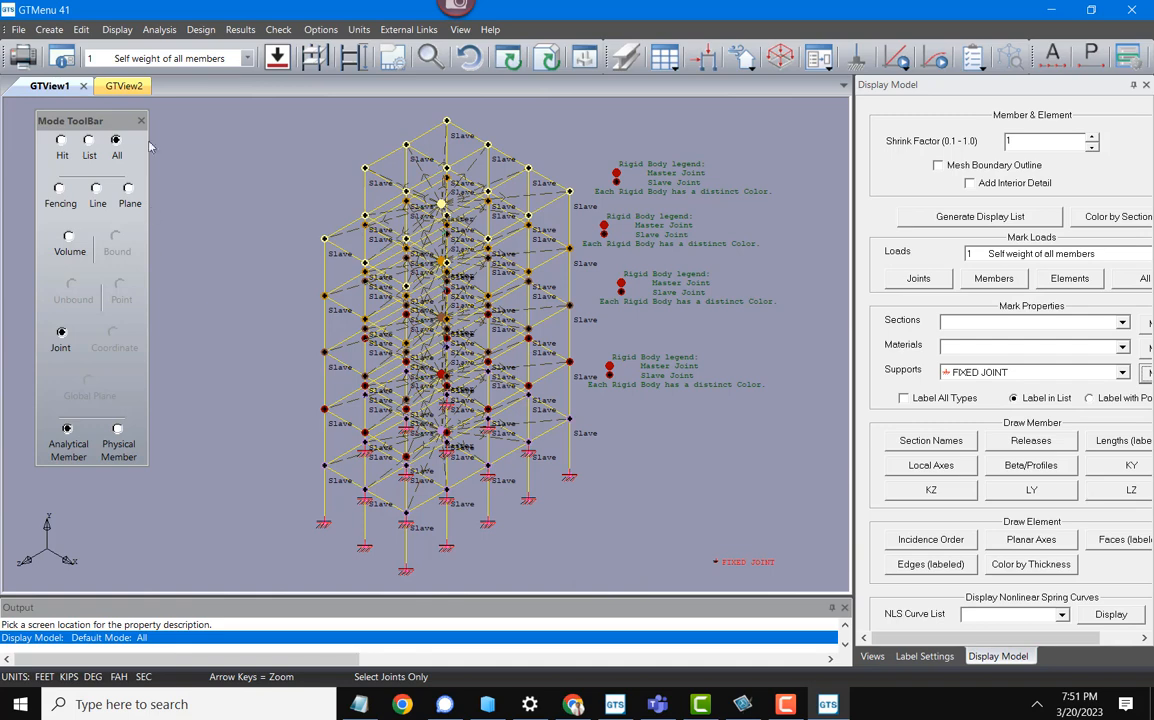
{"action": "left_click", "coordinate": [329, 60]}
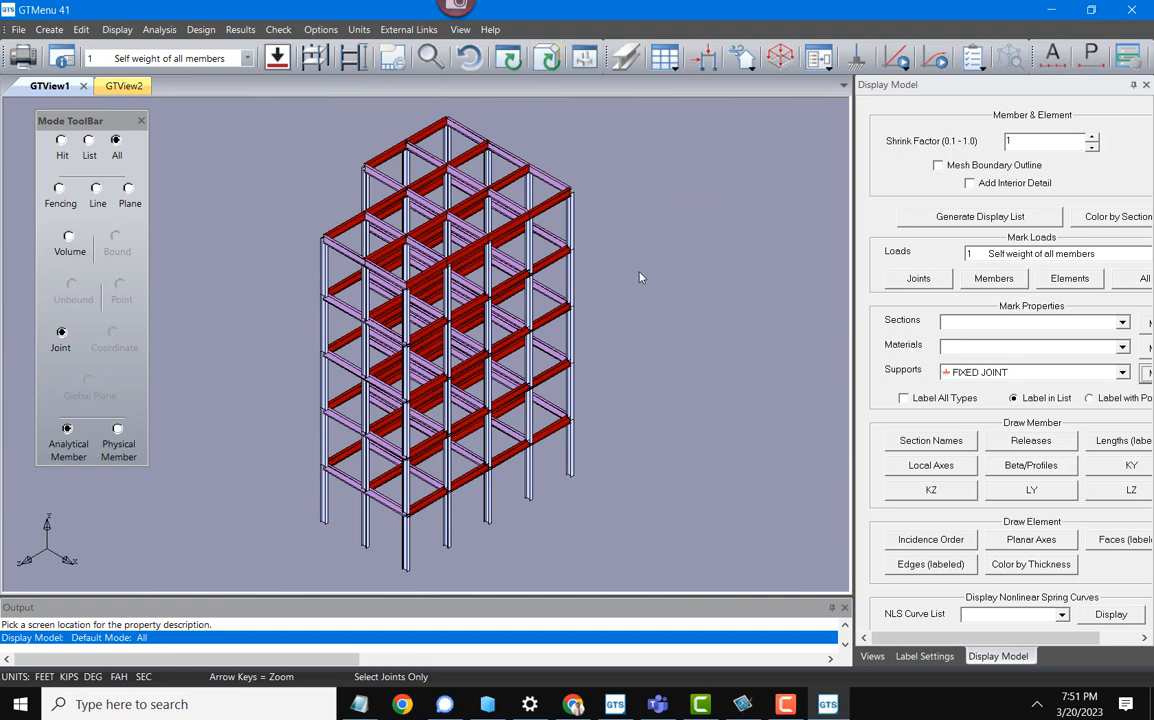
Start a seismic load and take its story heights from joints 38, 58, 78, 98 and 118 along one column line.
{"action": "left_click", "coordinate": [50, 30]}
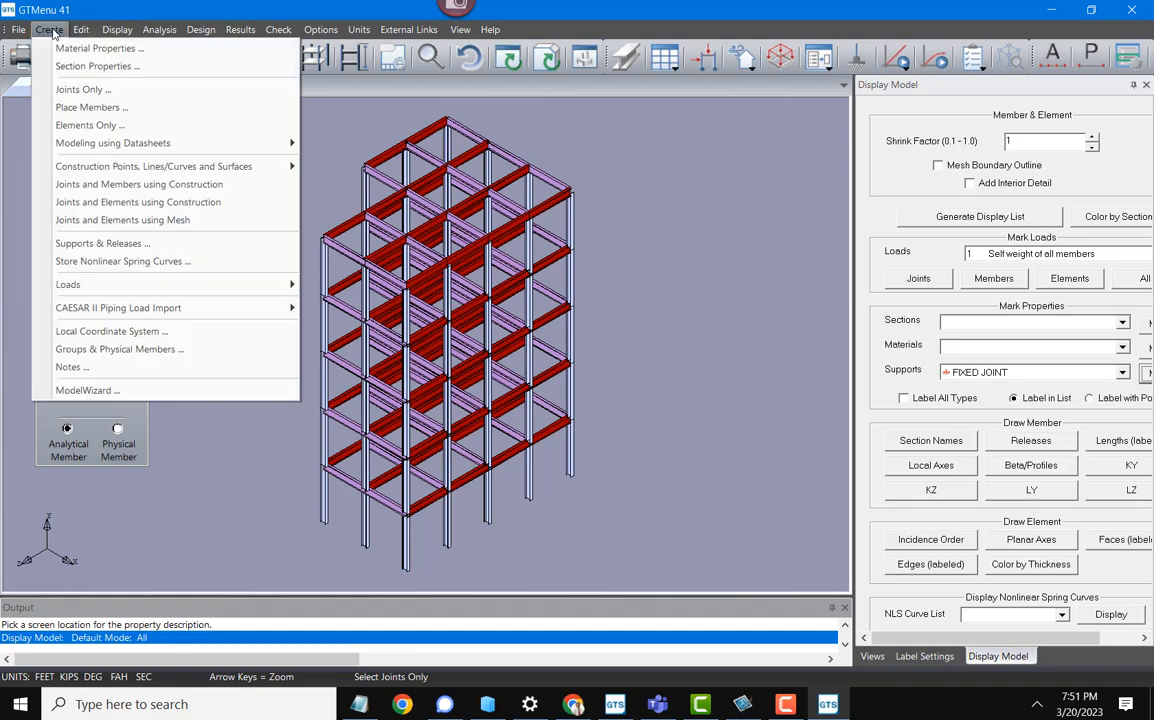
{"action": "mouse_move", "coordinate": [147, 285]}
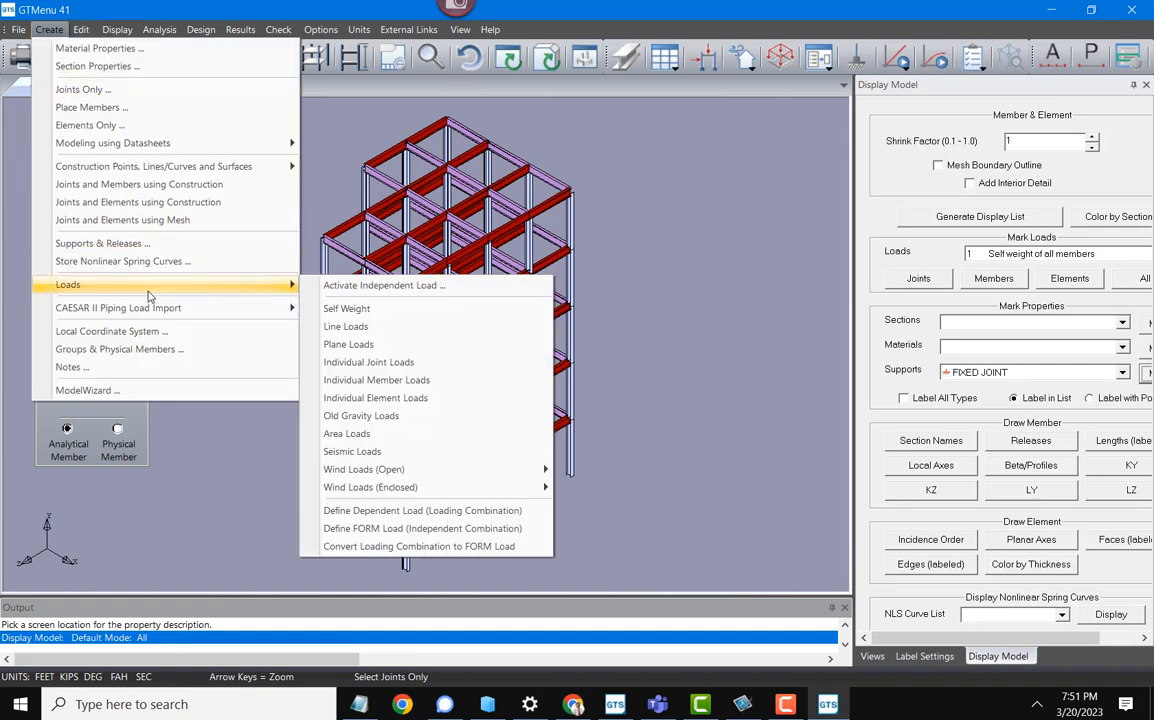
{"action": "left_click", "coordinate": [380, 456]}
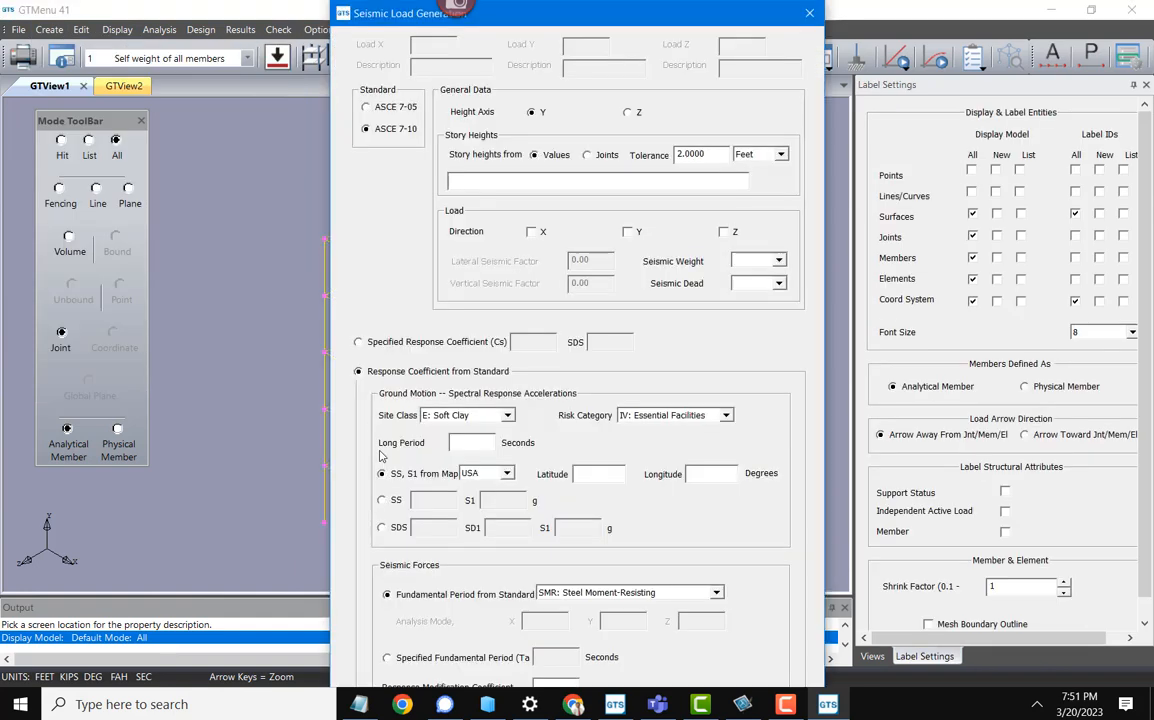
{"action": "left_click", "coordinate": [592, 157]}
{"action": "left_click", "coordinate": [773, 183]}
{"action": "left_click", "coordinate": [326, 463]}
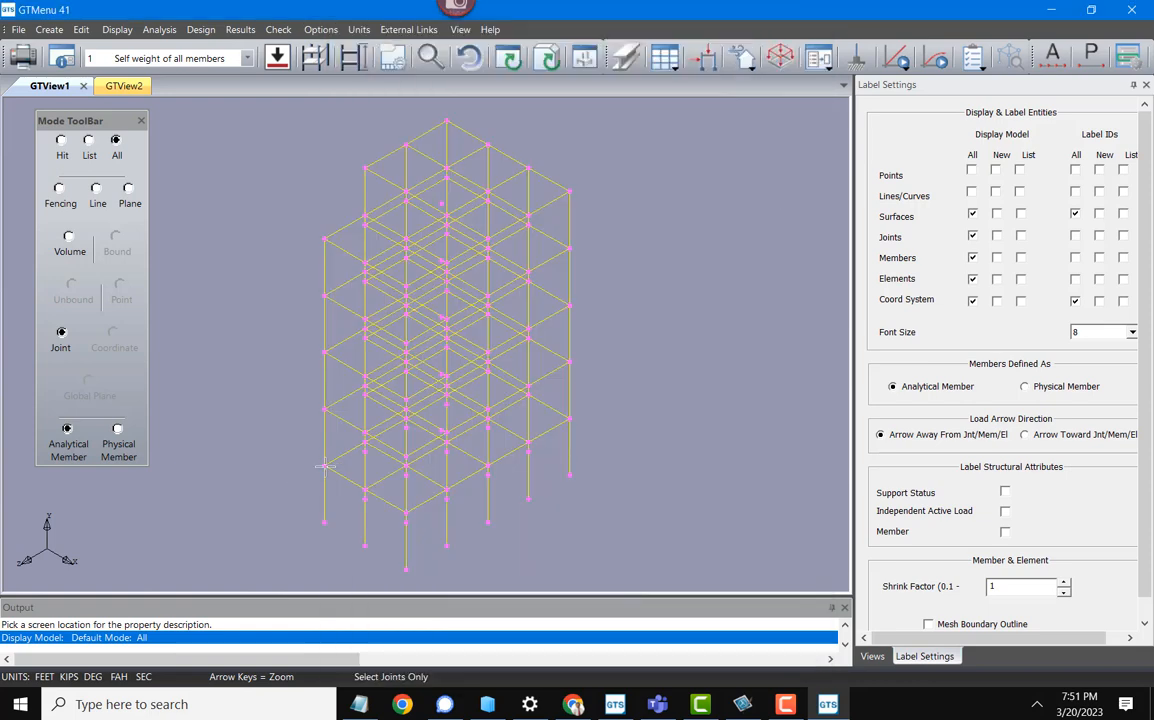
{"action": "left_click", "coordinate": [325, 408]}
{"action": "left_click", "coordinate": [324, 351]}
{"action": "left_click", "coordinate": [325, 295]}
{"action": "left_click", "coordinate": [326, 238]}
{"action": "double_click", "coordinate": [253, 225]}
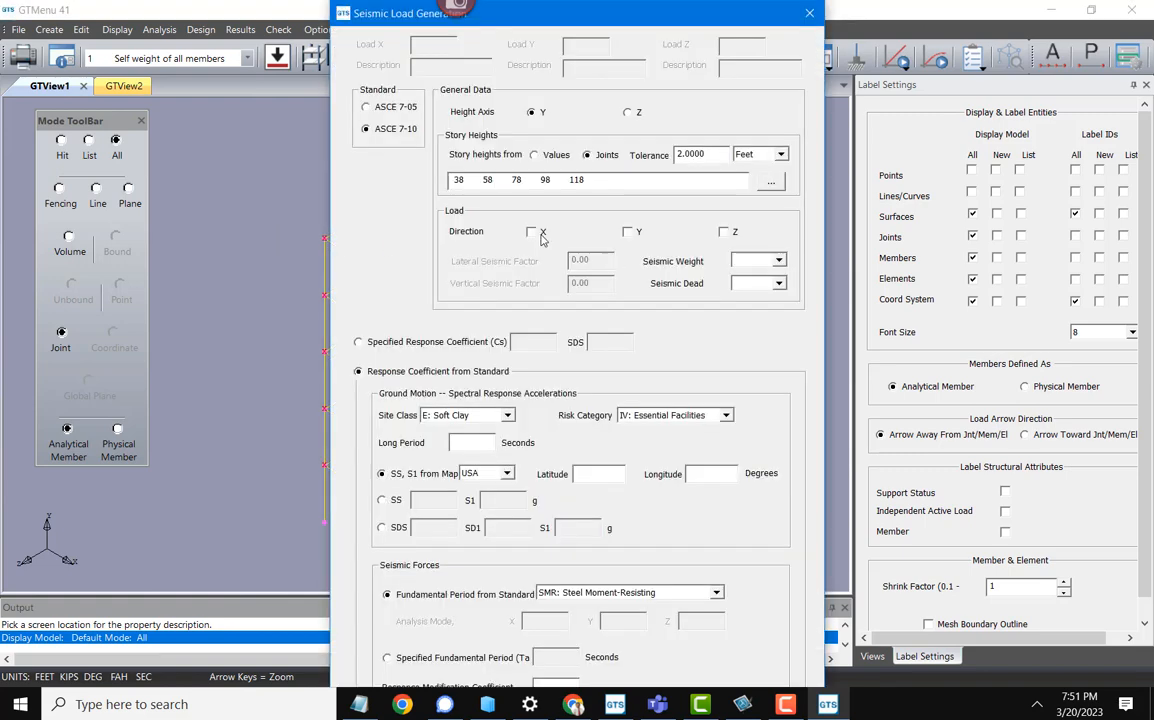
Set the seismic load to the X direction with load 1 as seismic weight and seismic dead, naming it 101 with description SX.
{"action": "left_click", "coordinate": [539, 233]}
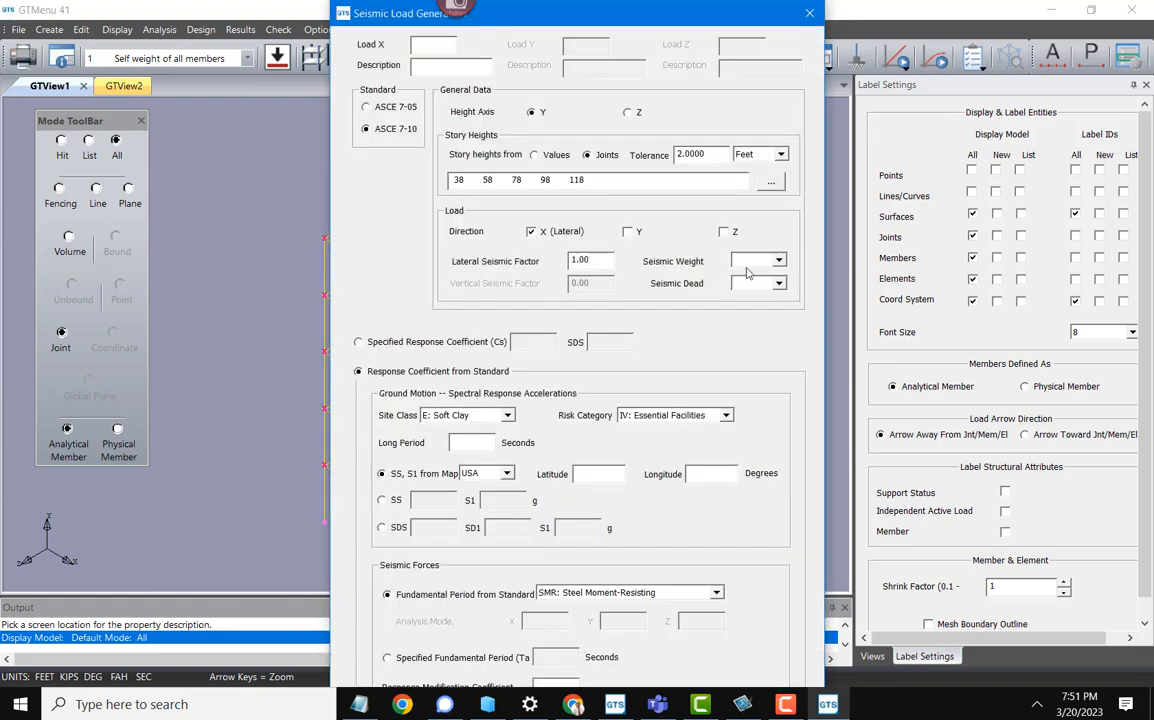
{"action": "left_click", "coordinate": [779, 261]}
{"action": "left_click", "coordinate": [740, 274]}
{"action": "left_click", "coordinate": [442, 44]}
Set site class B: Rock, risk category II, long period 12 seconds, SS and S1 to 1 g, and response modification coefficient 2.
{"action": "left_click", "coordinate": [508, 415]}
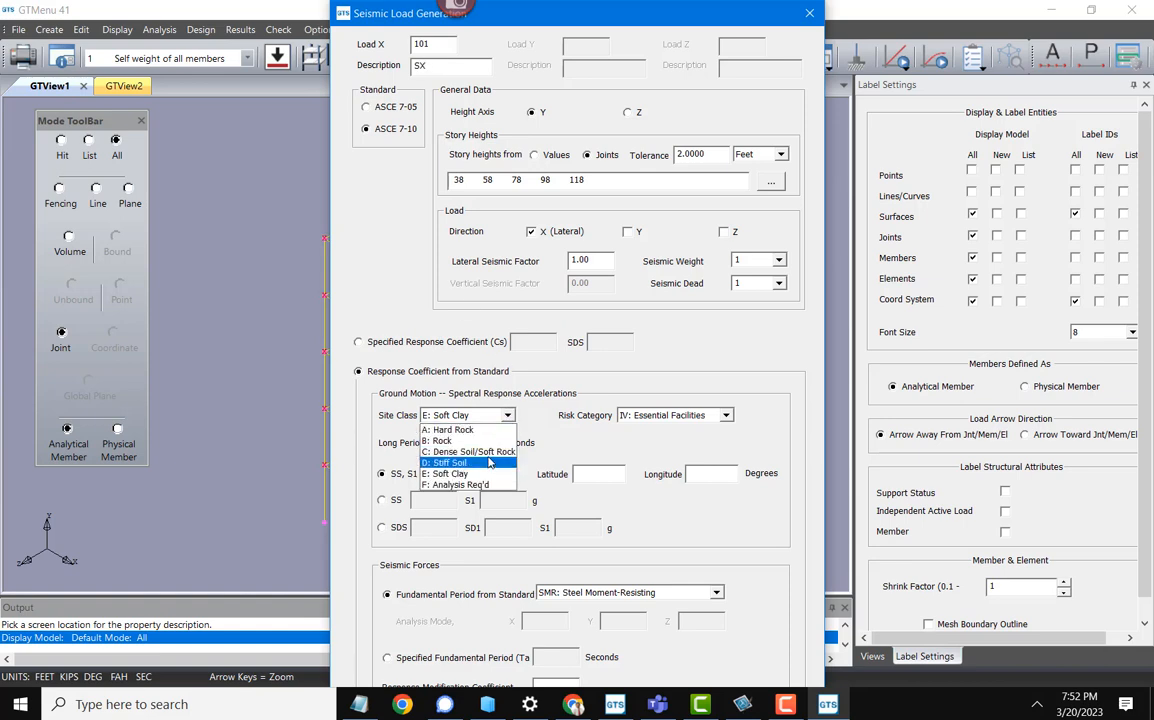
{"action": "left_click", "coordinate": [470, 441]}
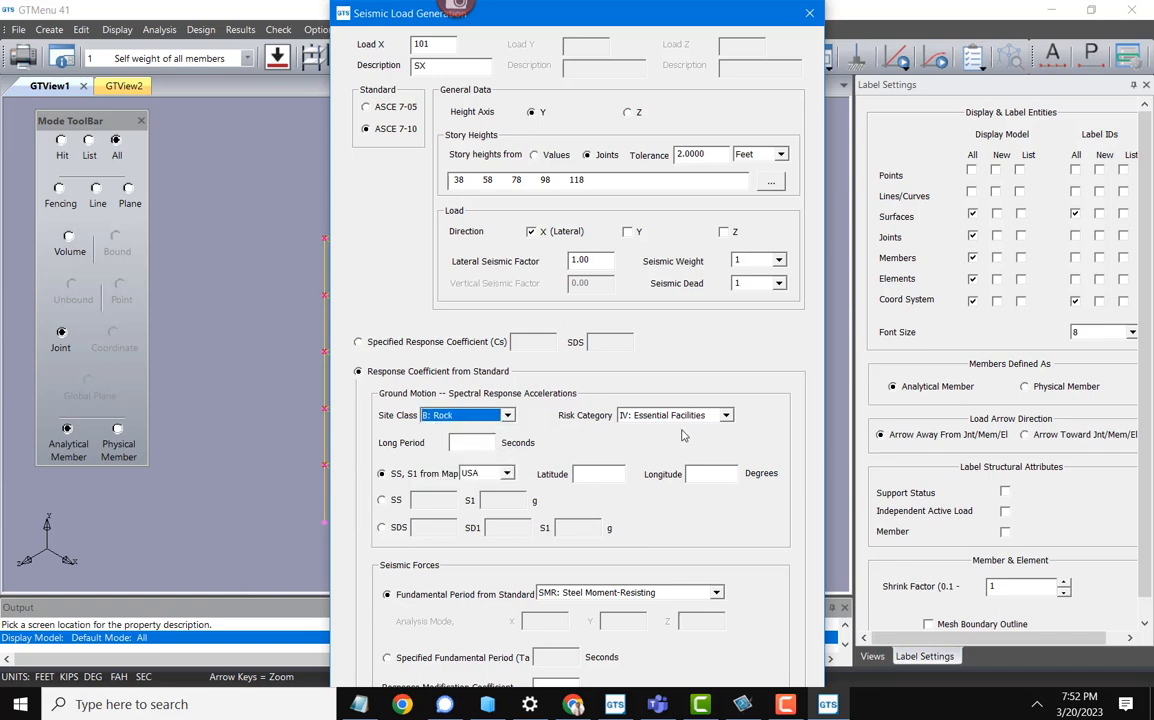
{"action": "left_click", "coordinate": [710, 415]}
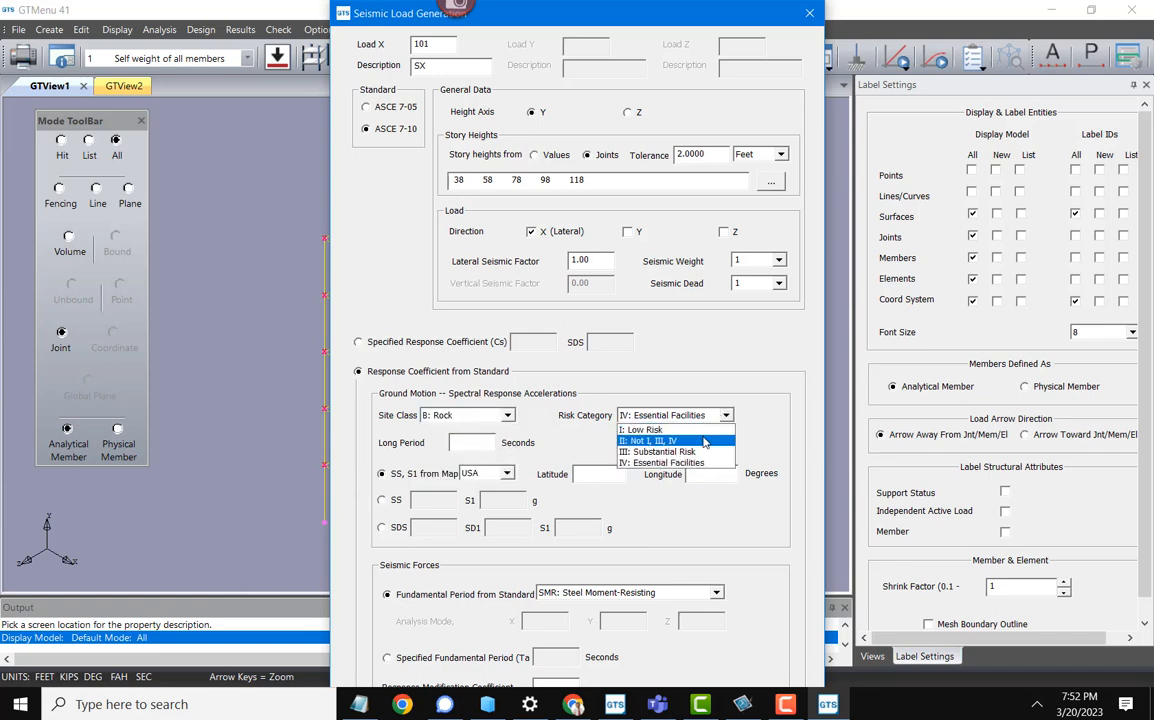
{"action": "left_click", "coordinate": [704, 441]}
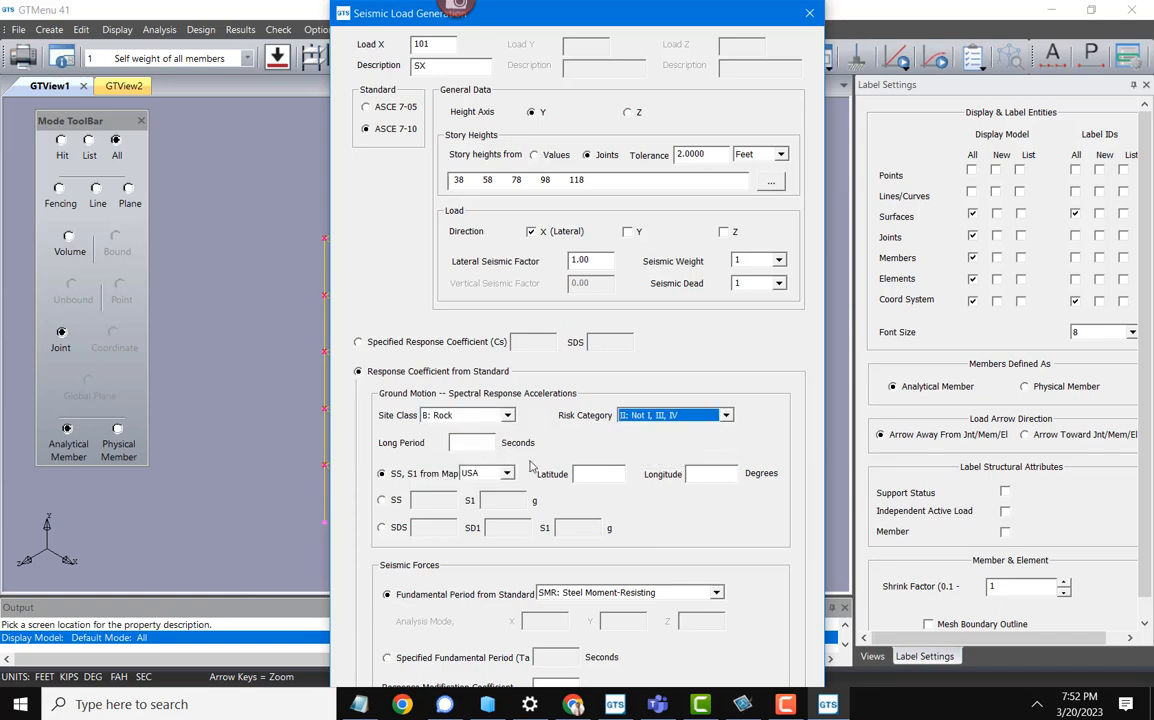
{"action": "left_click", "coordinate": [482, 446]}
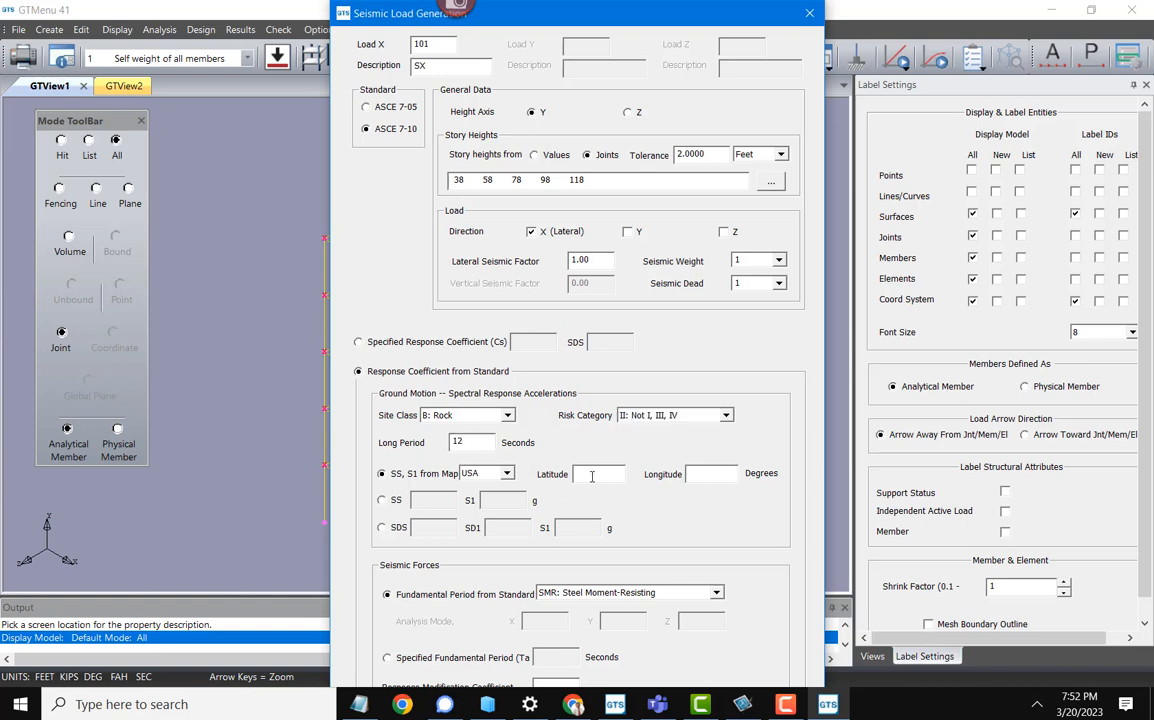
{"action": "left_click", "coordinate": [381, 500]}
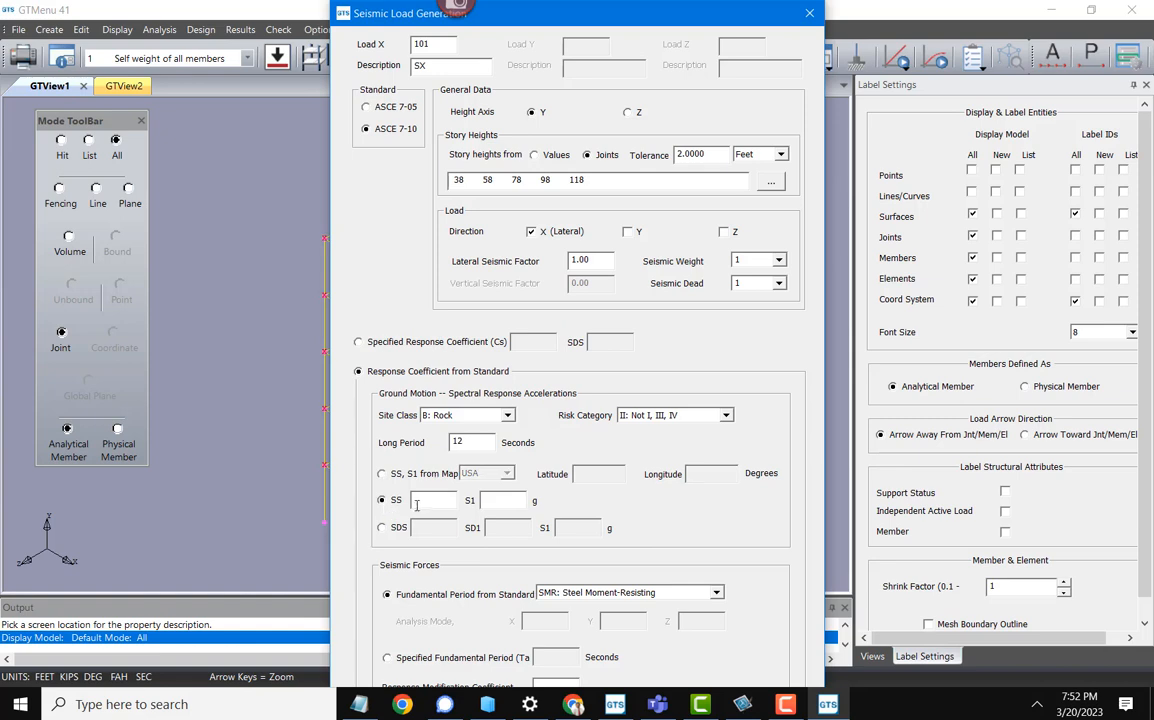
{"action": "type", "text": "1"}
Dock the Windows taskbar along the right edge of the screen so the lower part of the seismic load dialog can be reached.
{"action": "left_click_drag", "start_coordinate": [547, 20], "coordinate": [545, 7]}
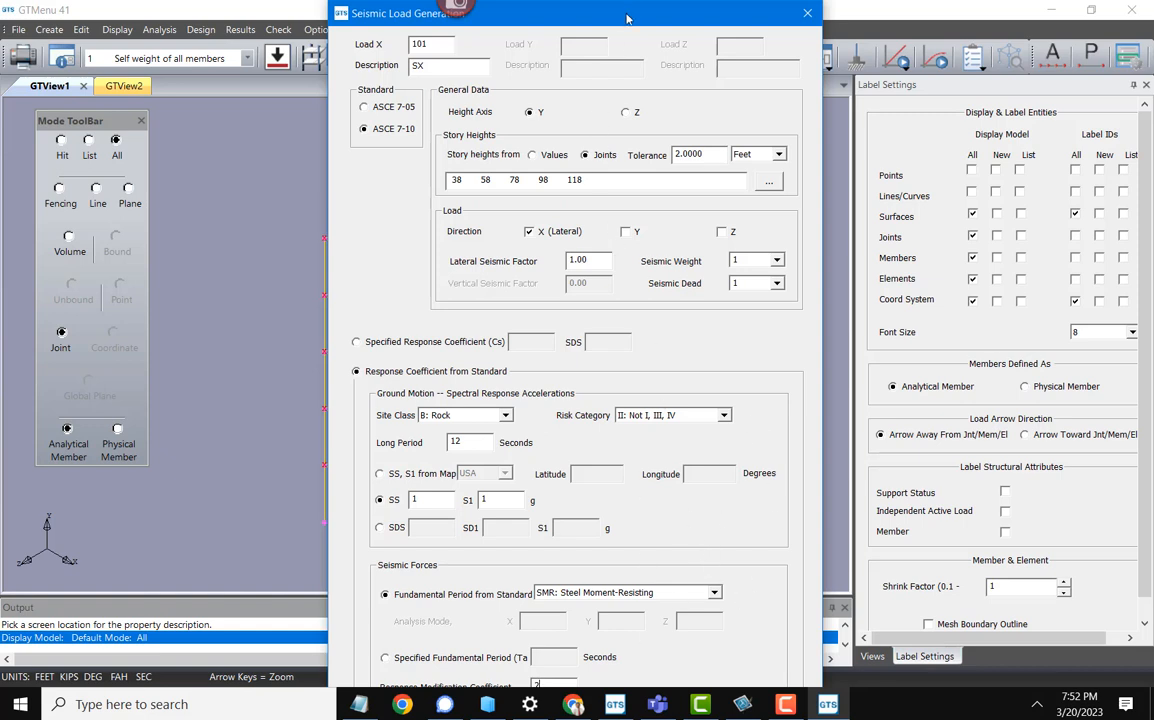
{"action": "left_click_drag", "start_coordinate": [627, 19], "coordinate": [620, 6]}
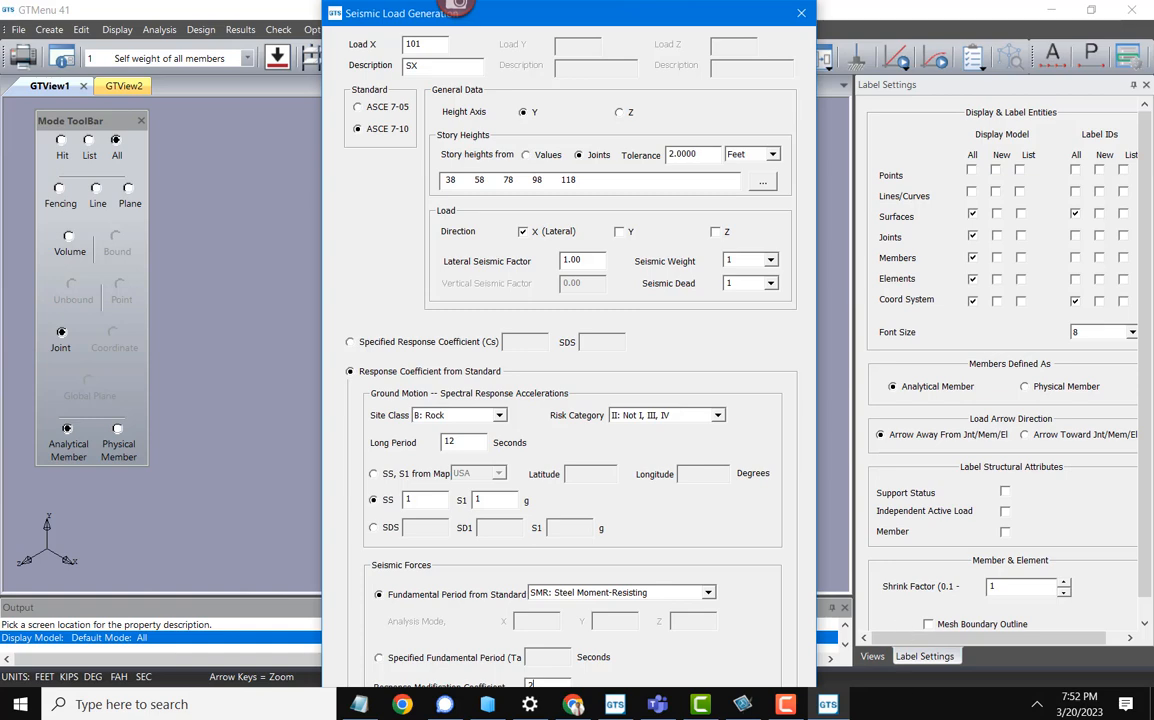
{"action": "right_click", "coordinate": [895, 705]}
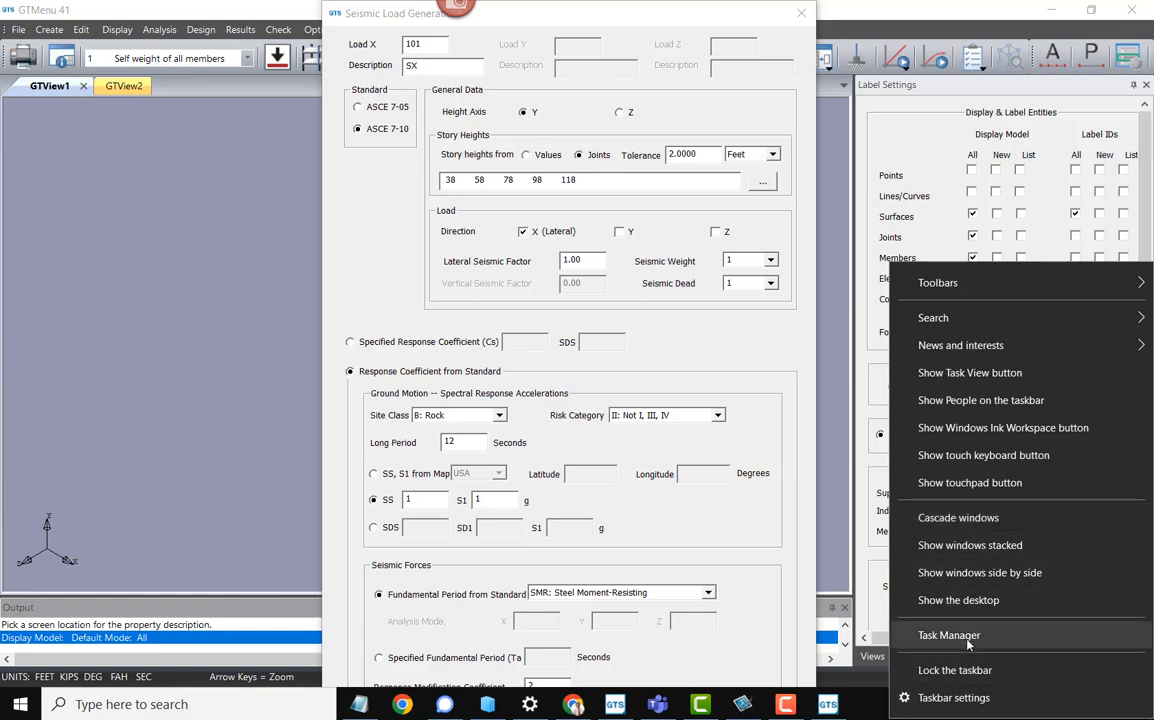
{"action": "left_click", "coordinate": [869, 709]}
{"action": "left_click_drag", "start_coordinate": [869, 709], "coordinate": [1114, 423]}
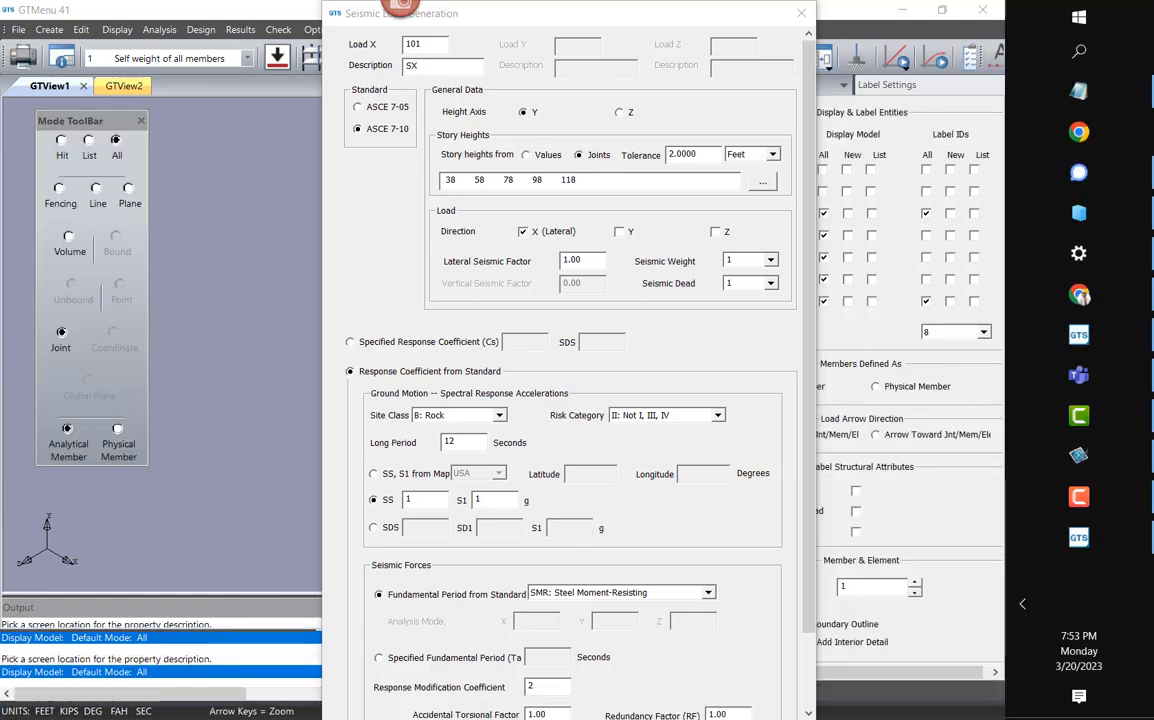
{"action": "left_click_drag", "start_coordinate": [562, 16], "coordinate": [562, 4]}
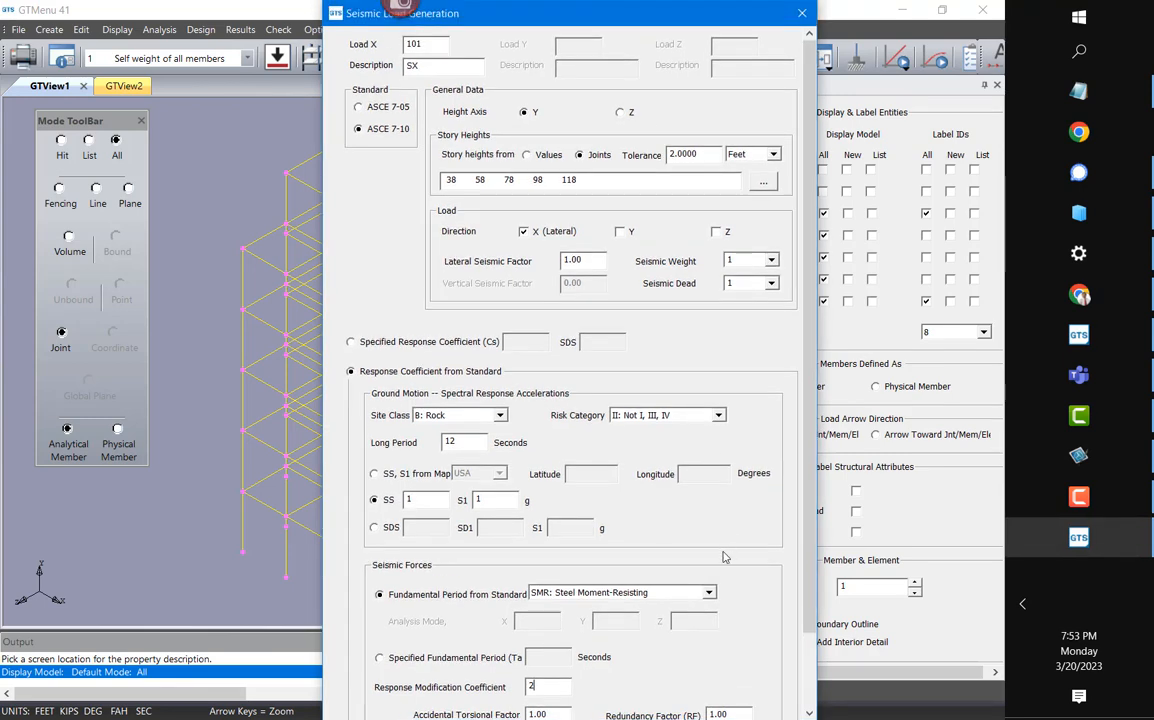
Generate seismic load 101 SX from the entered data and accept its commands.
{"action": "left_click", "coordinate": [811, 688]}
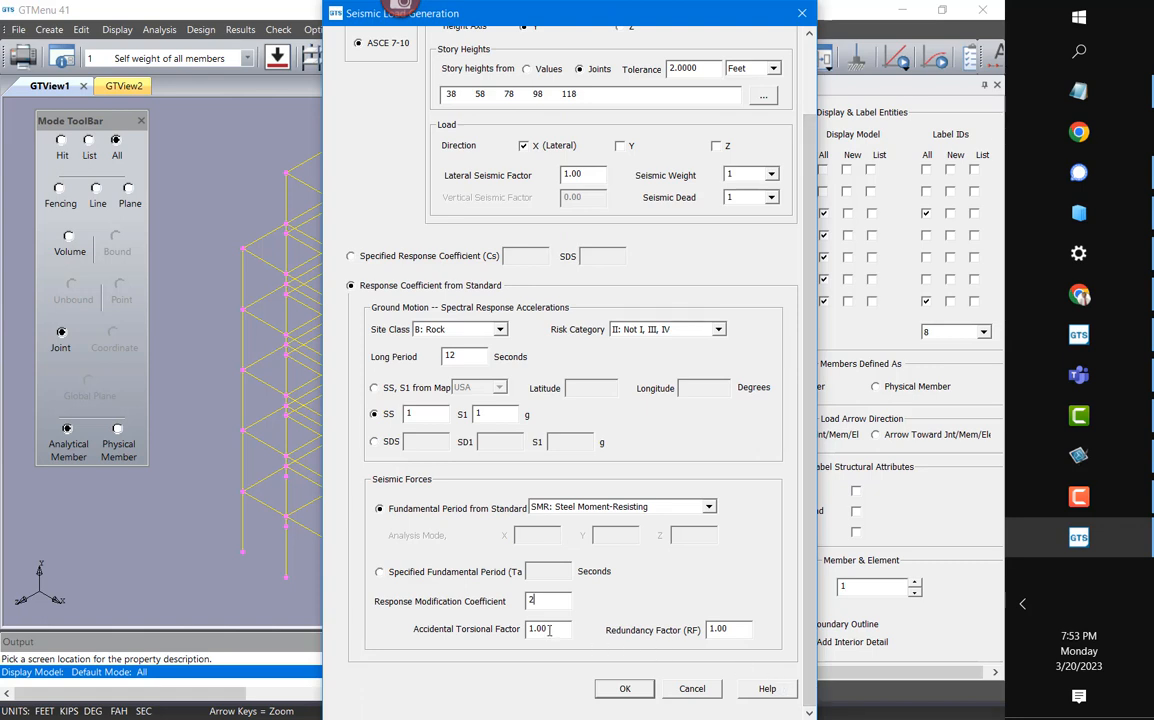
{"action": "left_click", "coordinate": [628, 689]}
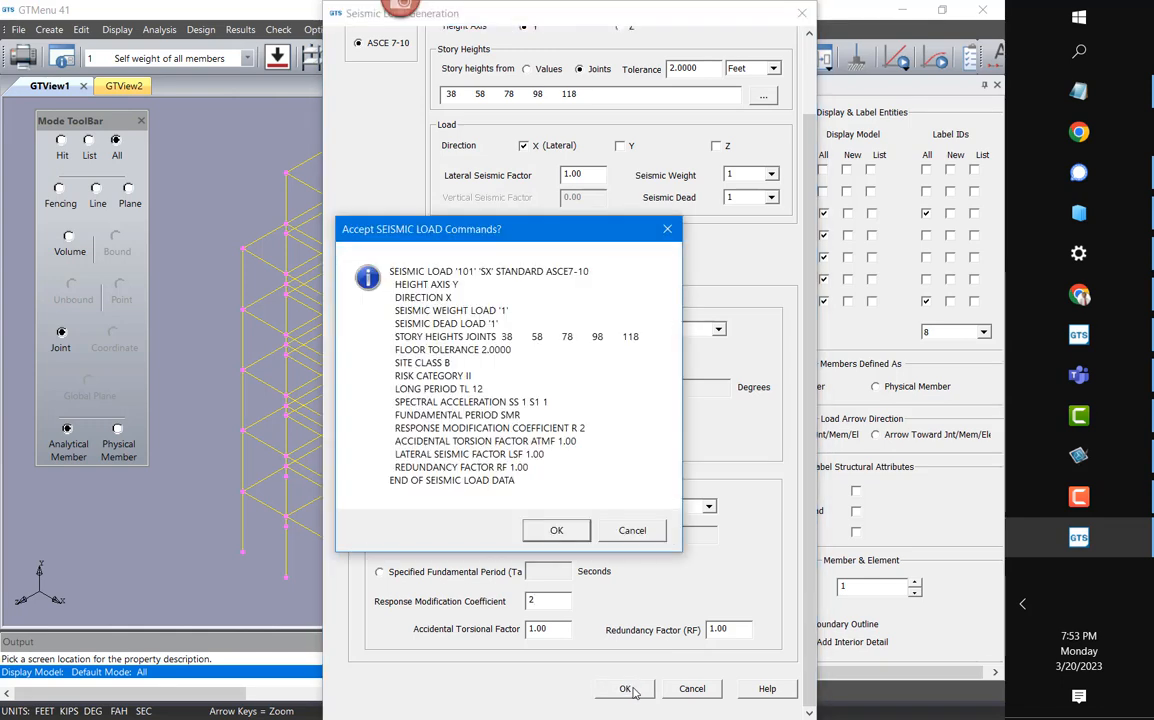
{"action": "left_click", "coordinate": [556, 530]}
{"action": "left_click", "coordinate": [742, 522]}
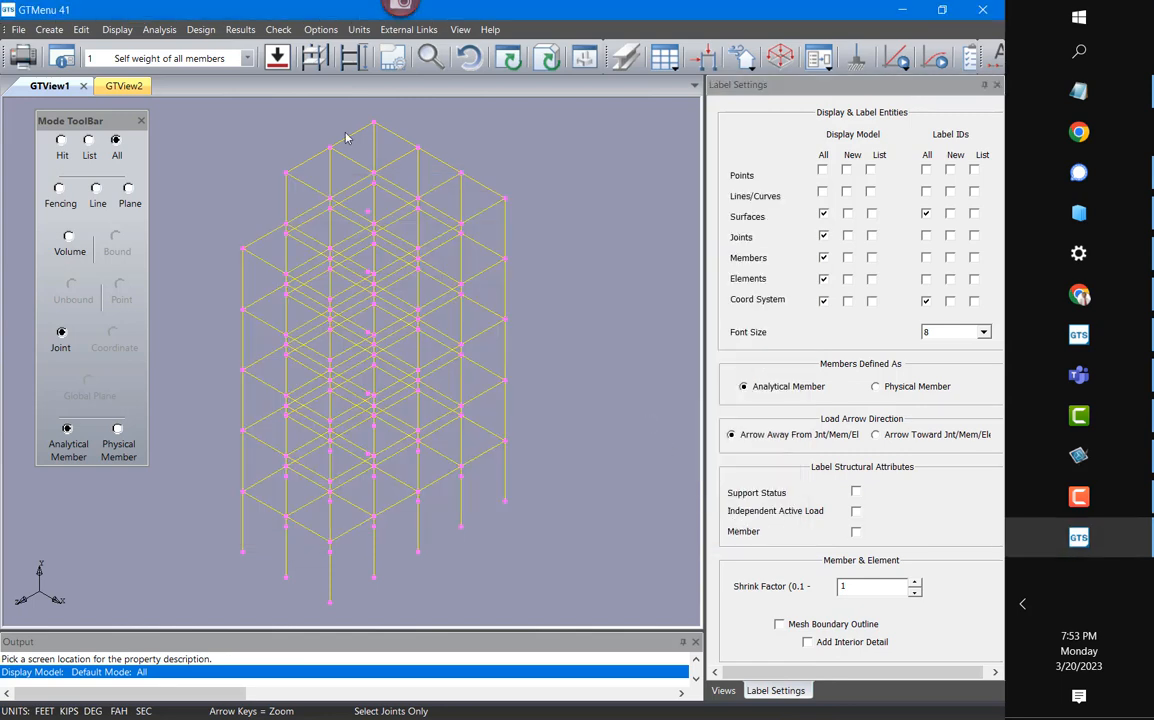
Make load 101 SX the active load and draw its load arrows with values on the whole frame.
{"action": "left_click", "coordinate": [205, 58]}
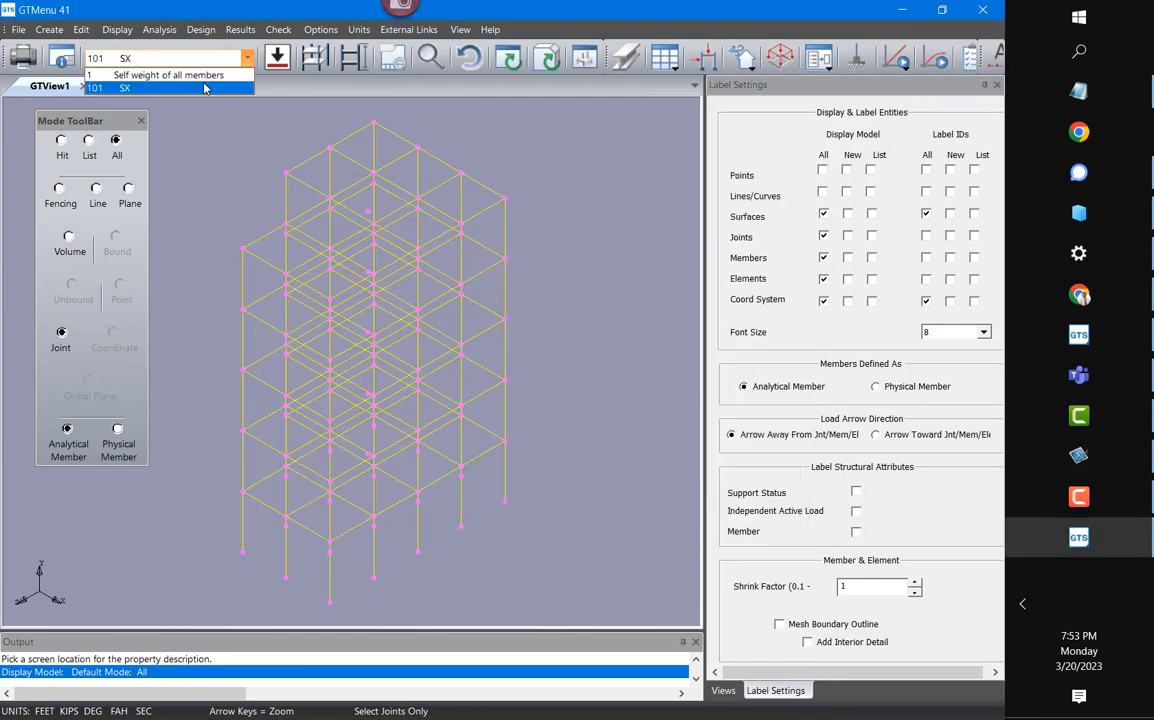
{"action": "left_click", "coordinate": [205, 88]}
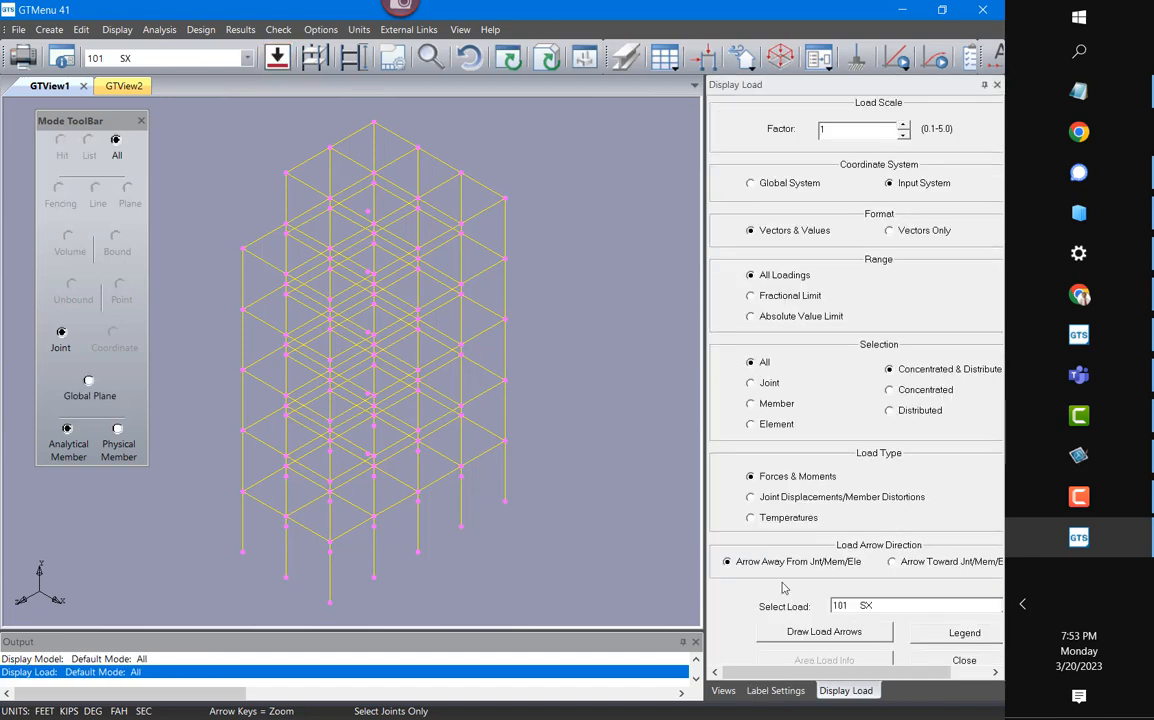
{"action": "left_click", "coordinate": [803, 633]}
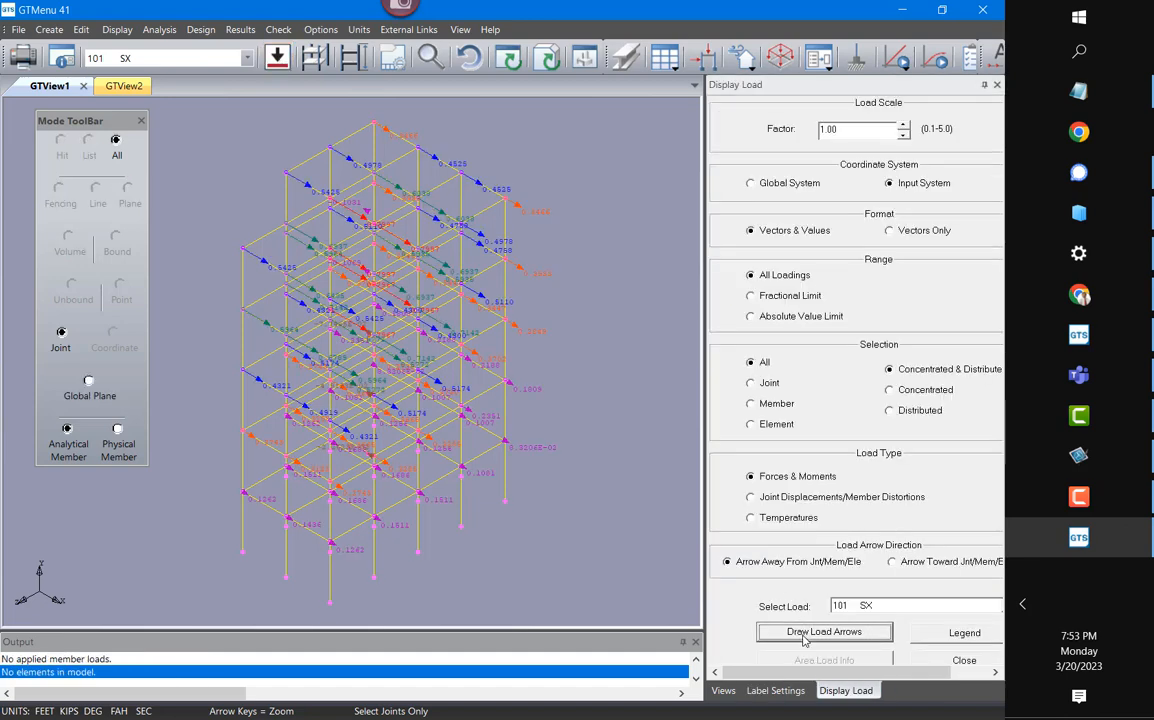
Run the standard linear stiffness analysis, committing the model changes, and dismiss the analysis output.
{"action": "left_click", "coordinate": [160, 30]}
{"action": "mouse_move", "coordinate": [212, 67]}
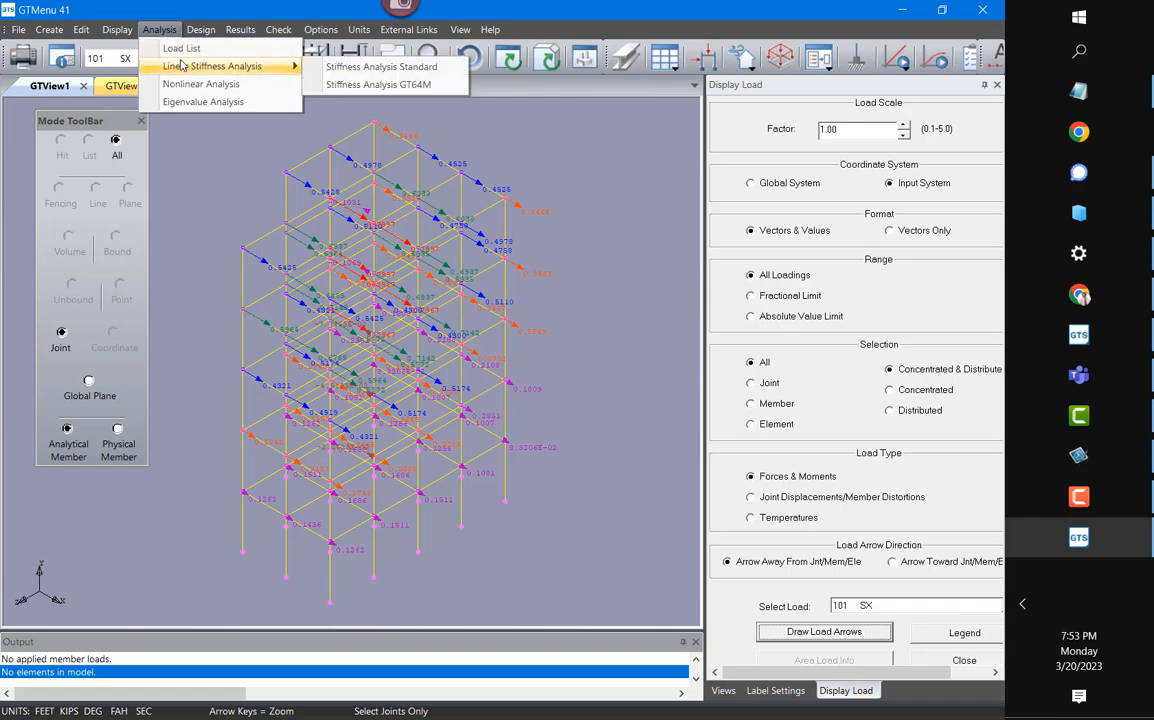
{"action": "left_click", "coordinate": [383, 67]}
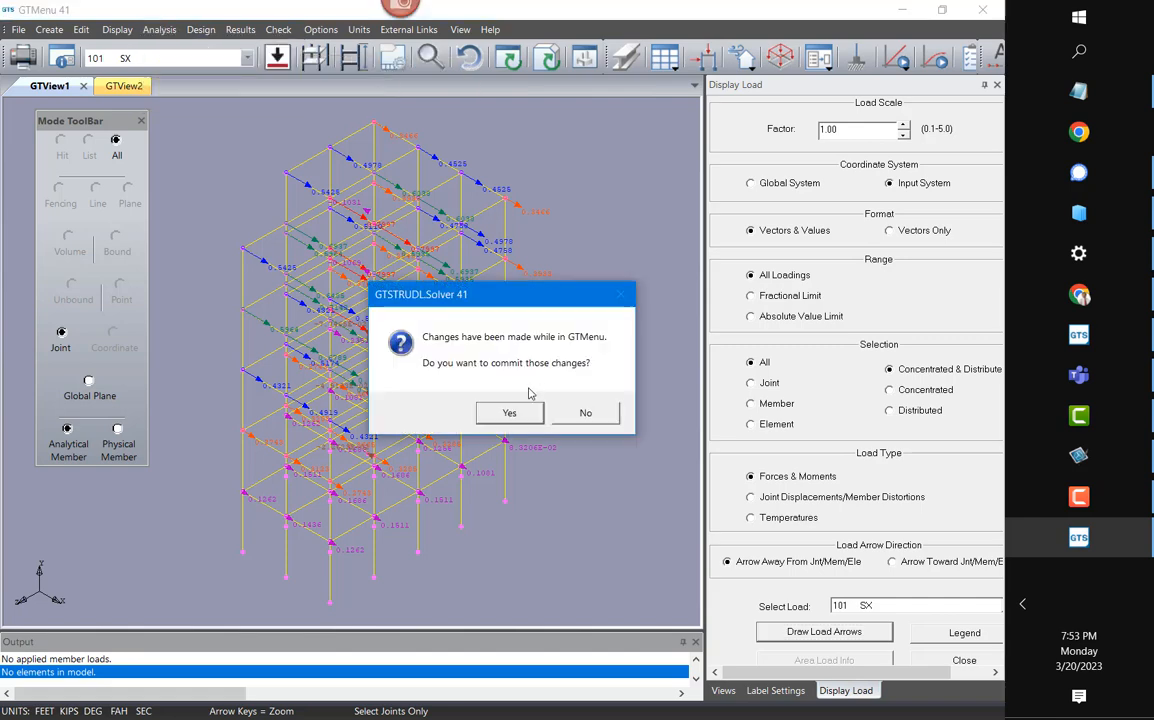
{"action": "left_click", "coordinate": [464, 372]}
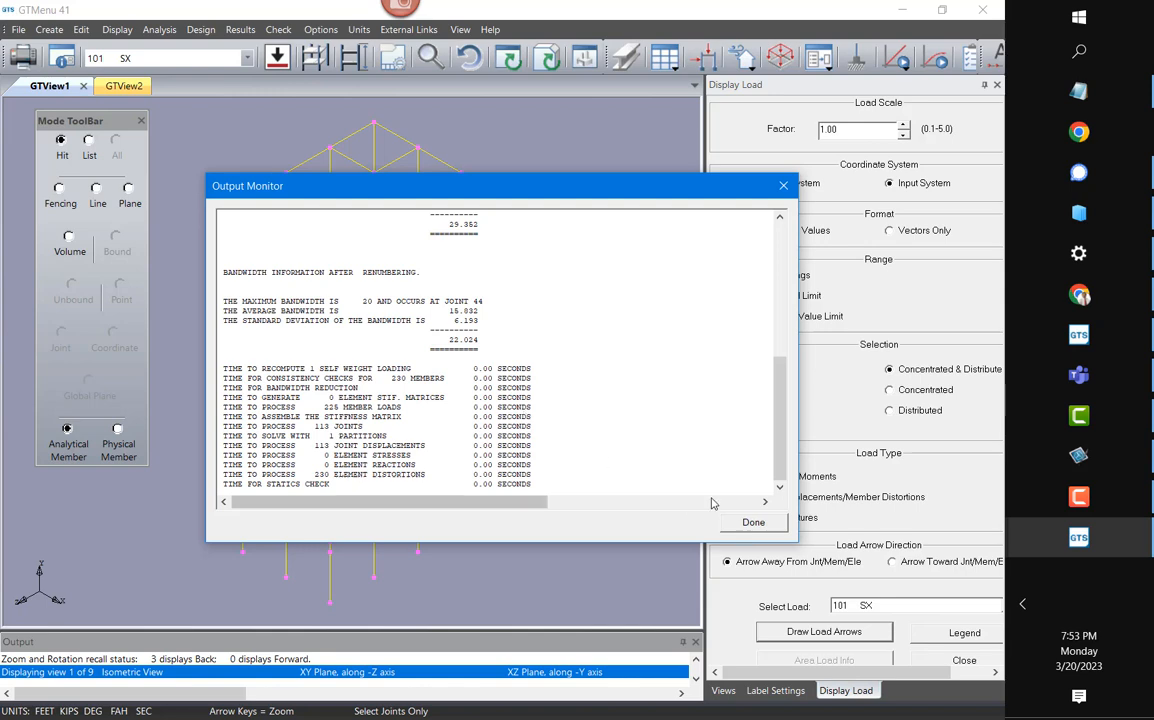
{"action": "left_click", "coordinate": [736, 524]}
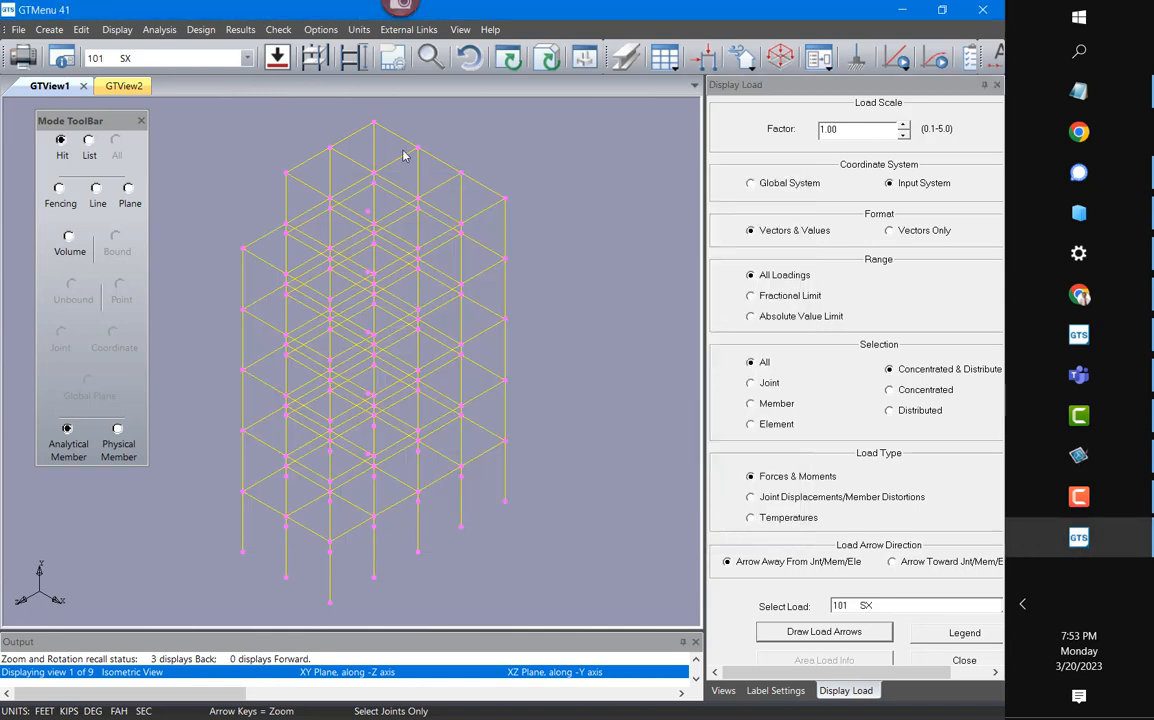
Show the frame's static joint displacements for load 101 SX and play the deformed shape animation in isometric view, then stop it.
{"action": "left_click", "coordinate": [232, 31]}
{"action": "left_click", "coordinate": [255, 48]}
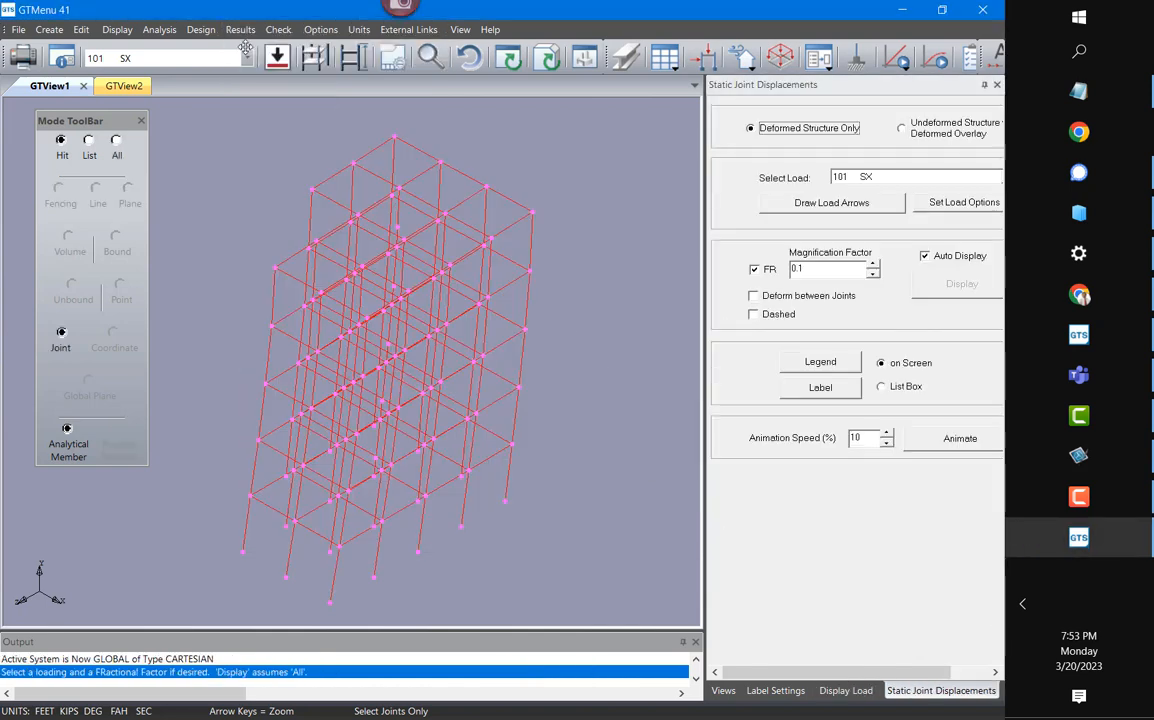
{"action": "left_click", "coordinate": [934, 450]}
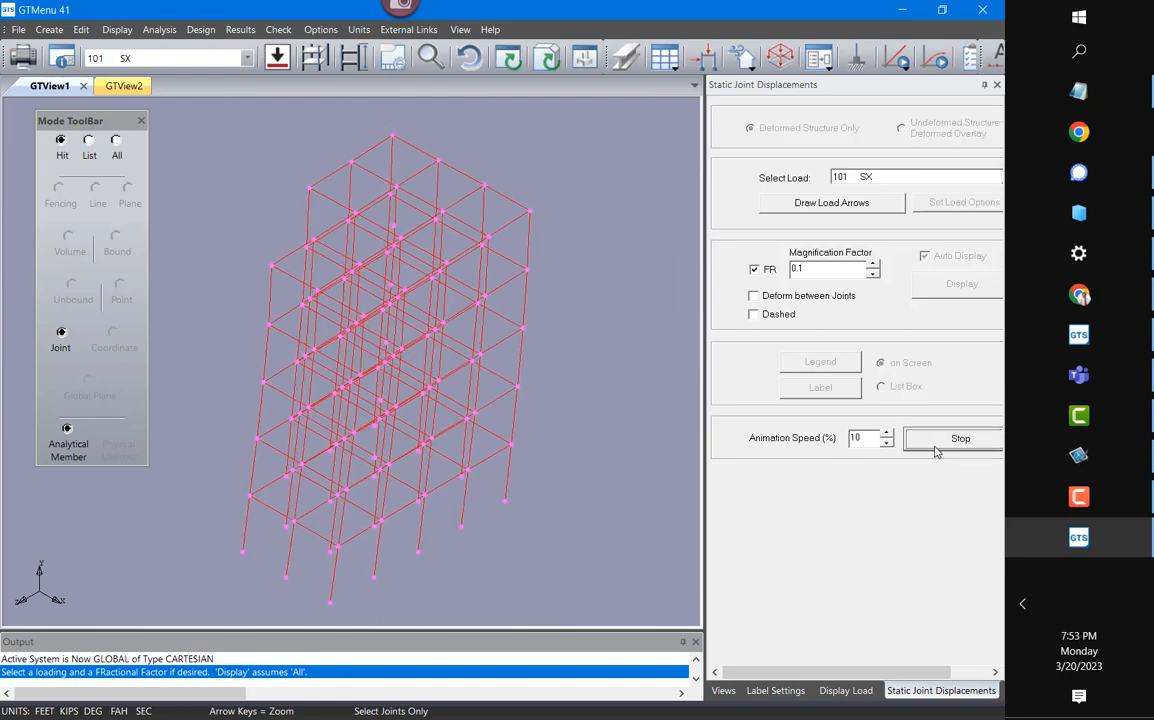
{"action": "left_click", "coordinate": [957, 441]}
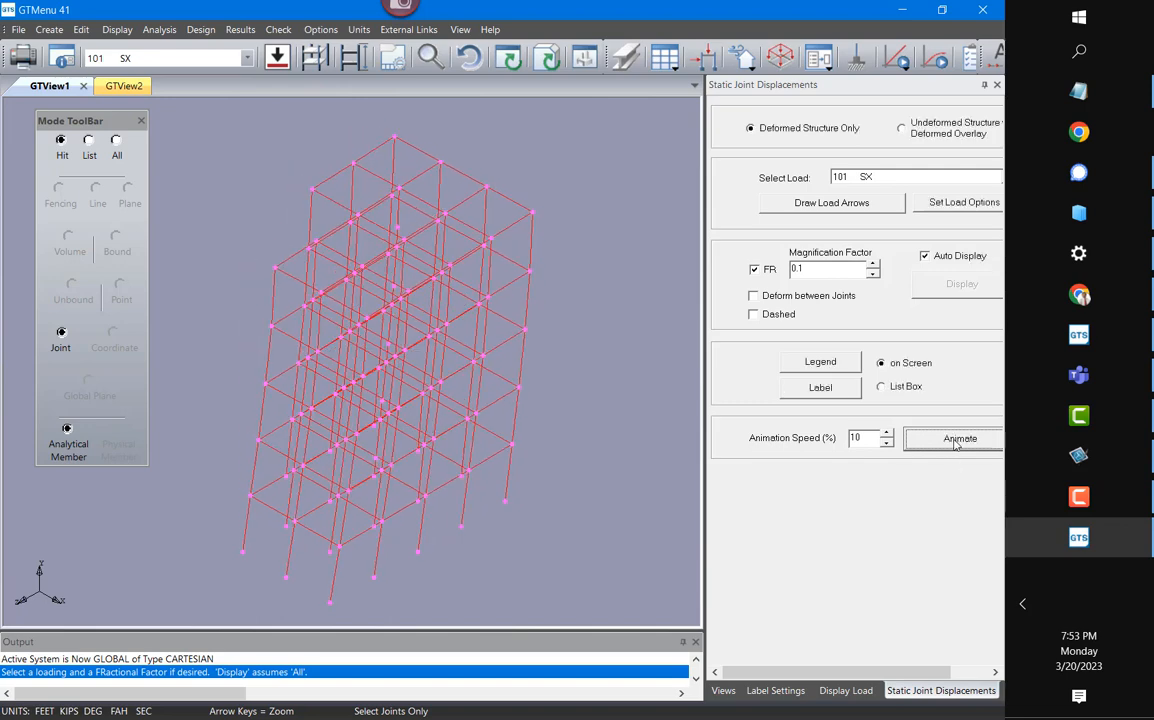
Switch to the XZ plan view and animate the deformed structure for load 101 SX.
{"action": "left_click", "coordinate": [622, 240]}
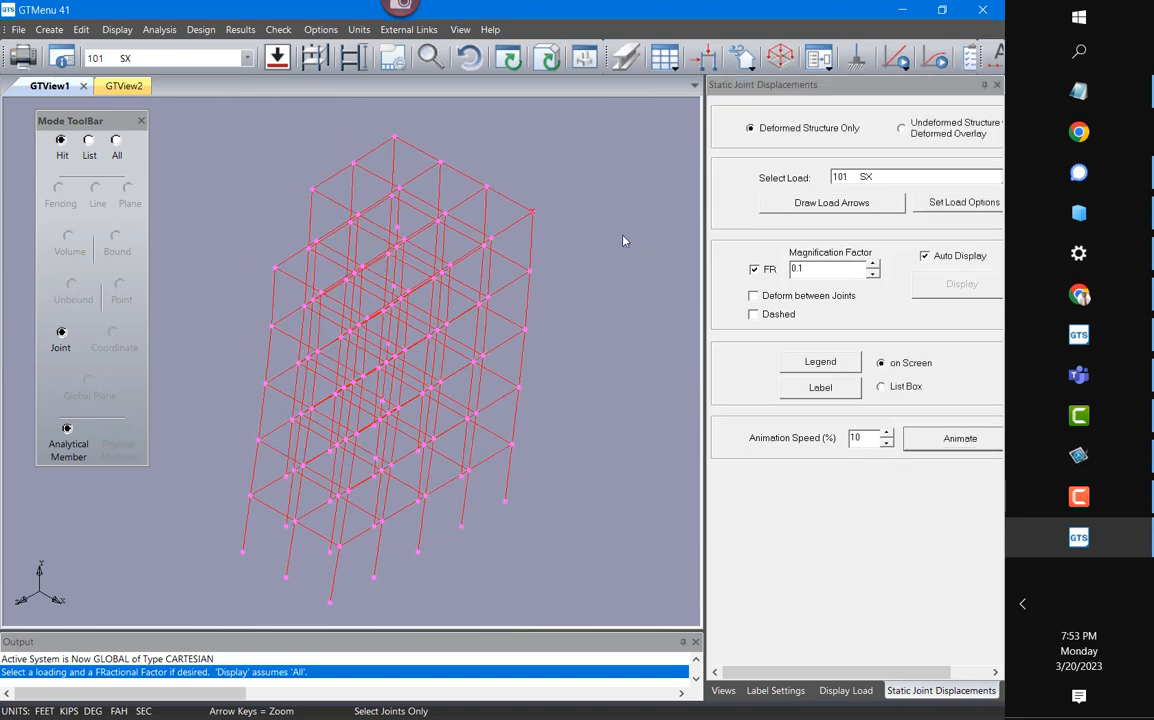
{"action": "key", "text": "y"}
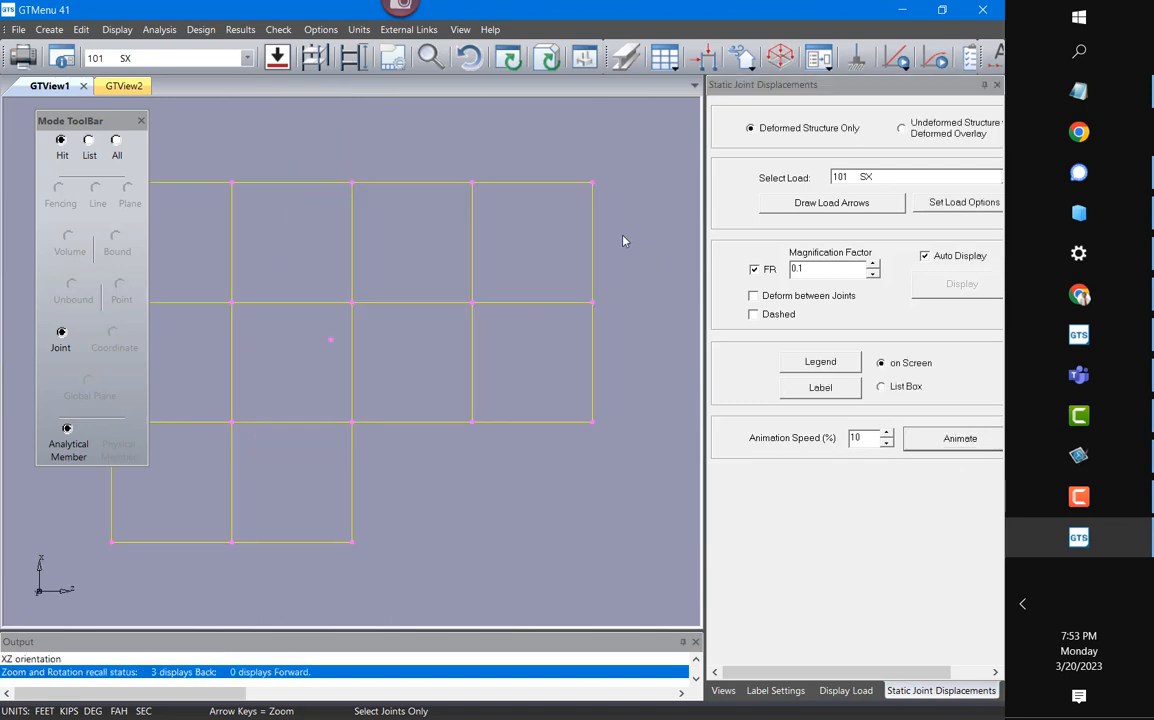
{"action": "left_click", "coordinate": [950, 441]}
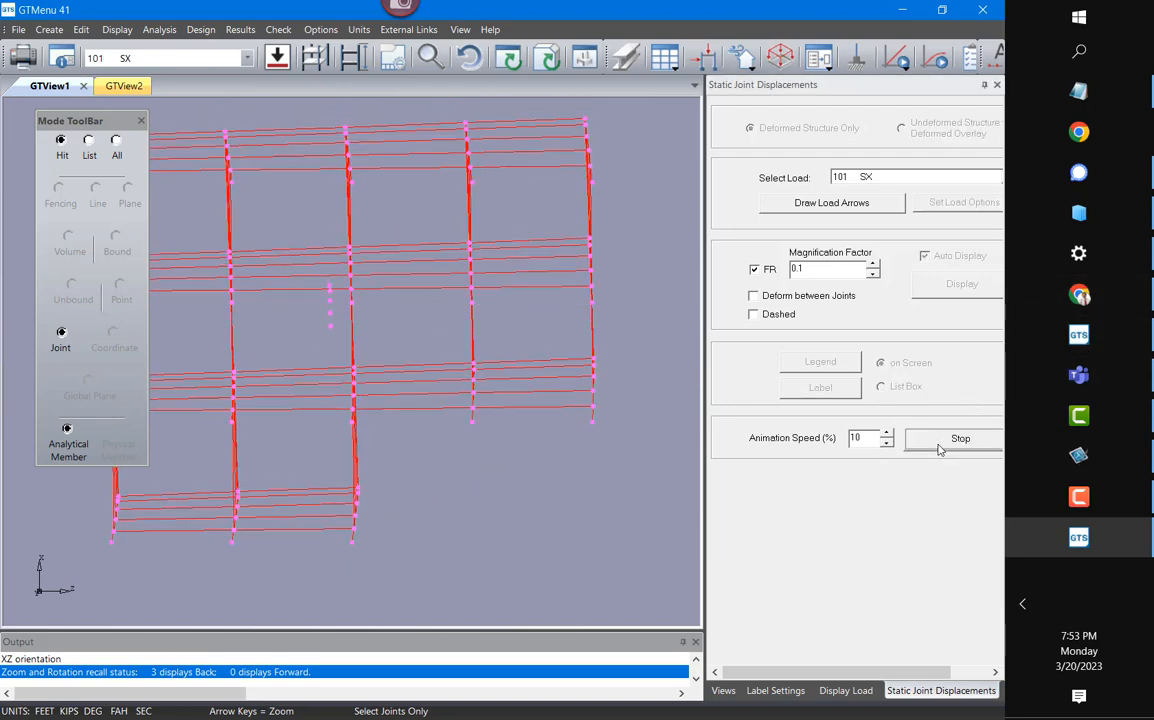